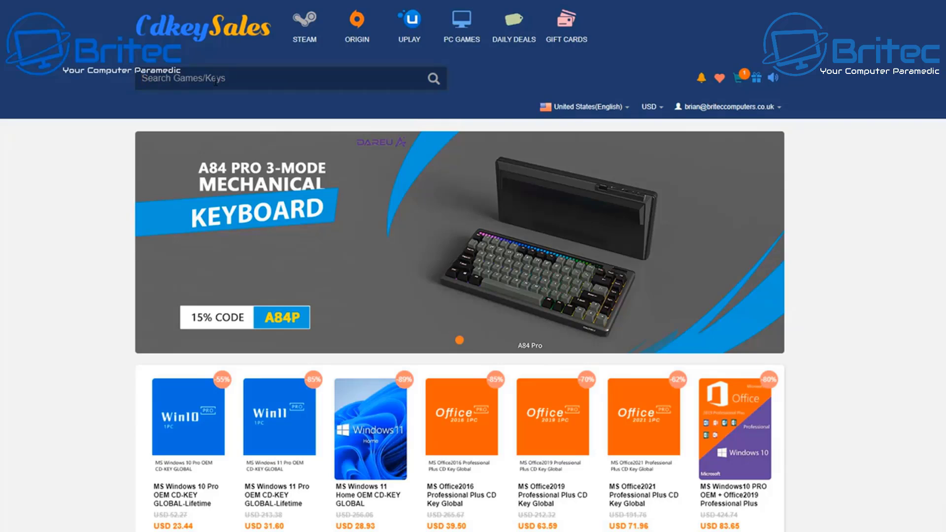
Step: Search the store for 'windows 10' and open the Windows 10 Pro OEM product page
{"action": "type", "text": "windows "}
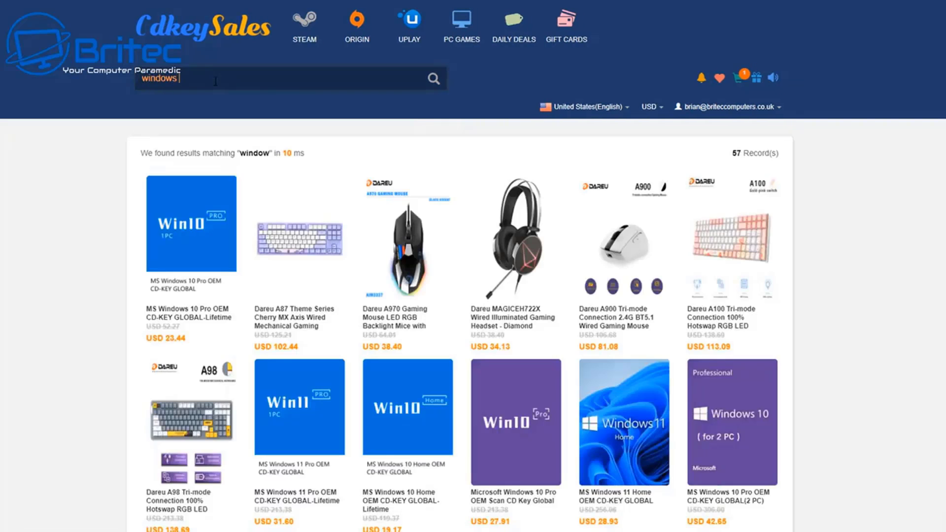
{"action": "type", "text": "10"}
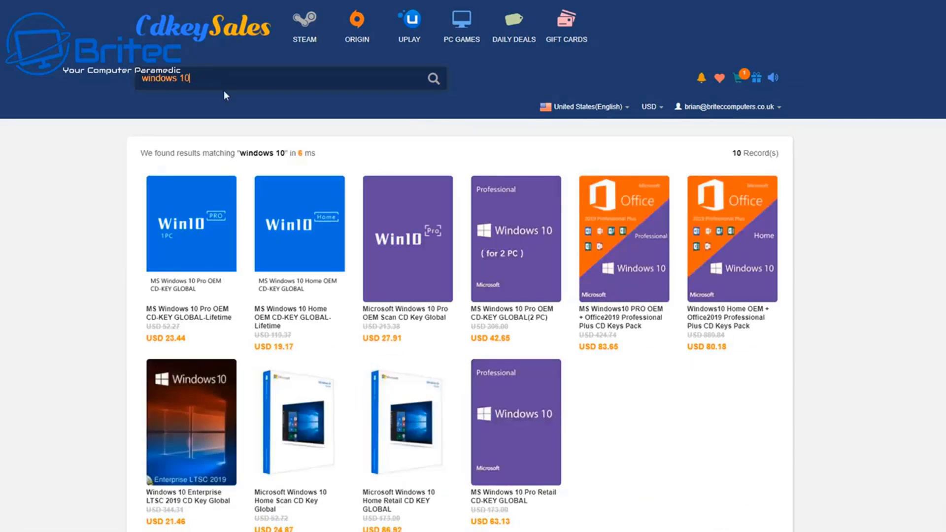
{"action": "left_click", "coordinate": [196, 258]}
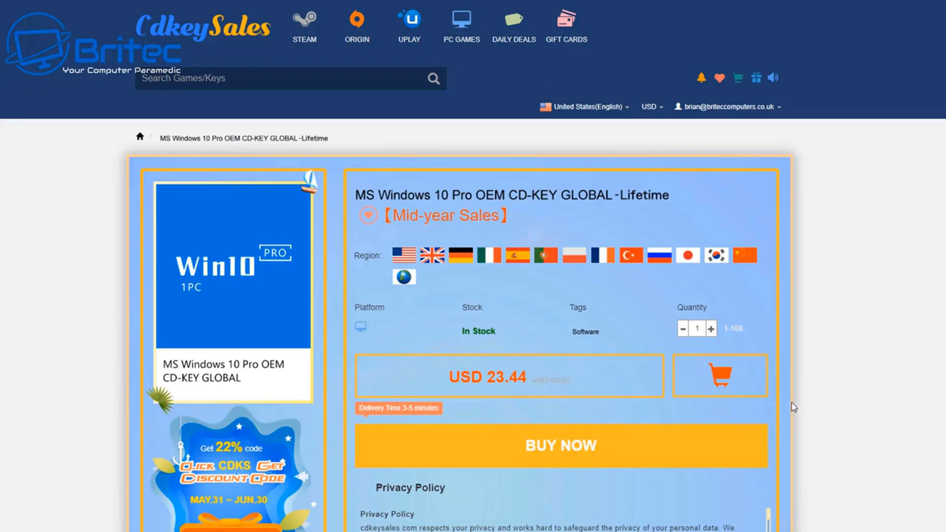
{"action": "scroll", "coordinate": [793, 407], "scroll_direction": "down", "scroll_amount": 1}
Step: Buy the key and apply promotion code BR09, bringing the order total to USD 16.41
{"action": "left_click", "coordinate": [565, 391]}
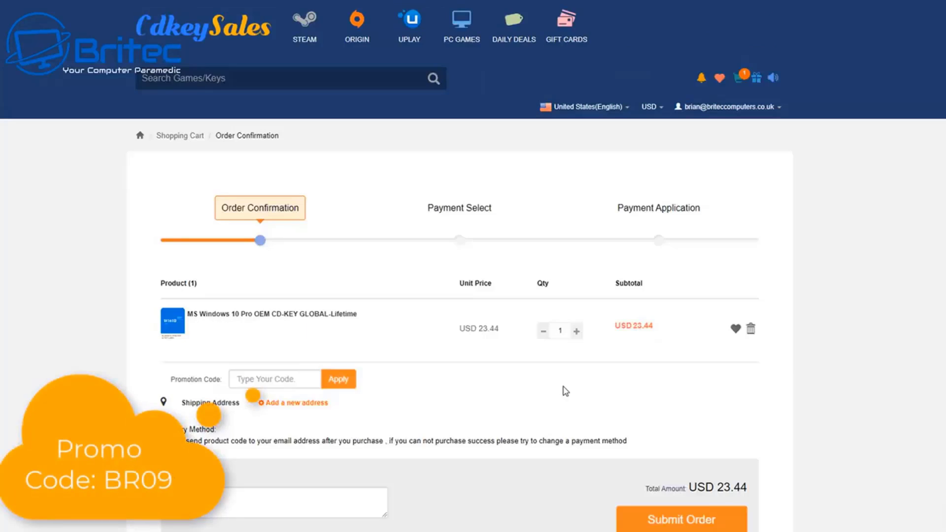
{"action": "left_click", "coordinate": [247, 381]}
{"action": "type", "text": "BR09"}
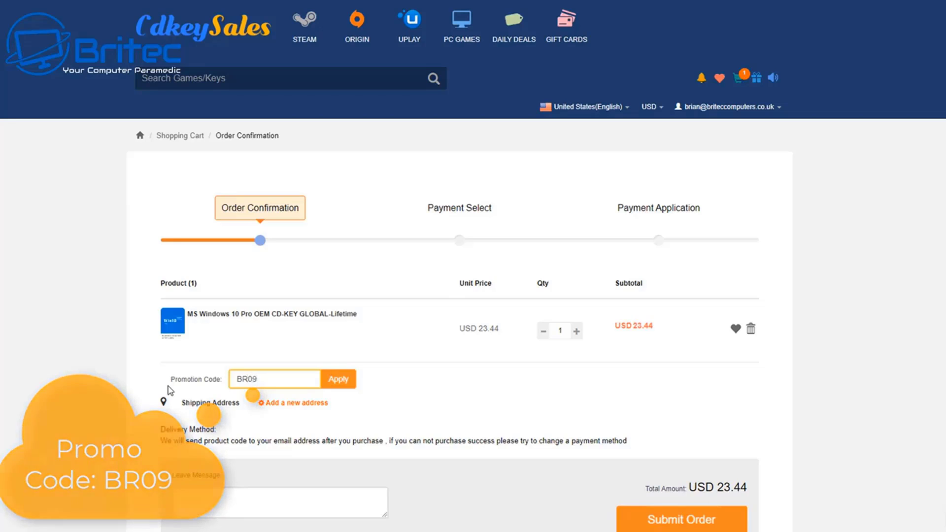
{"action": "left_click", "coordinate": [342, 382]}
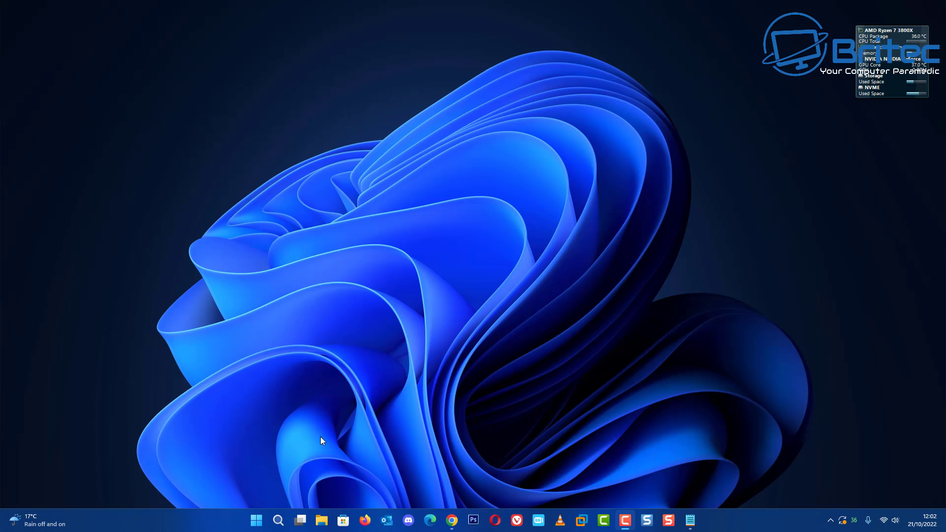
Step: Search Windows for 'restore' and open the Create a restore point settings
{"action": "left_click", "coordinate": [277, 522]}
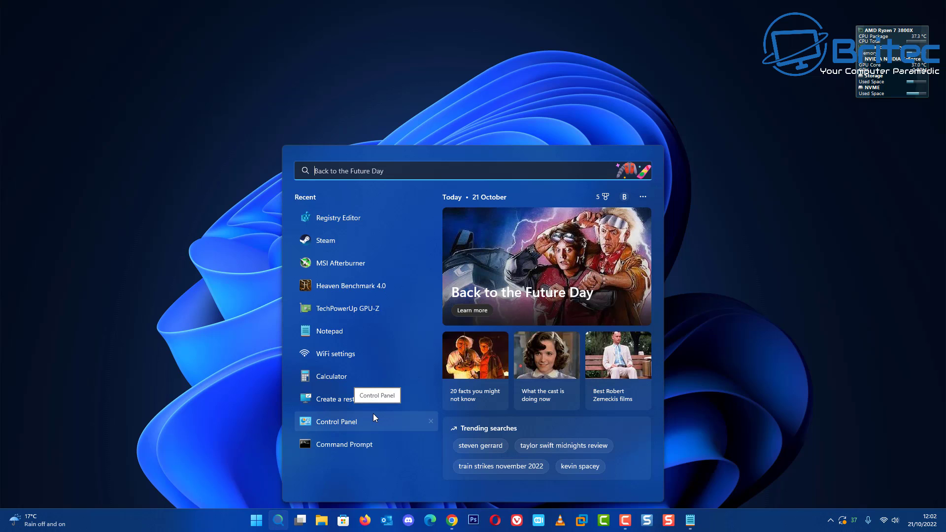
{"action": "type", "text": "restore"}
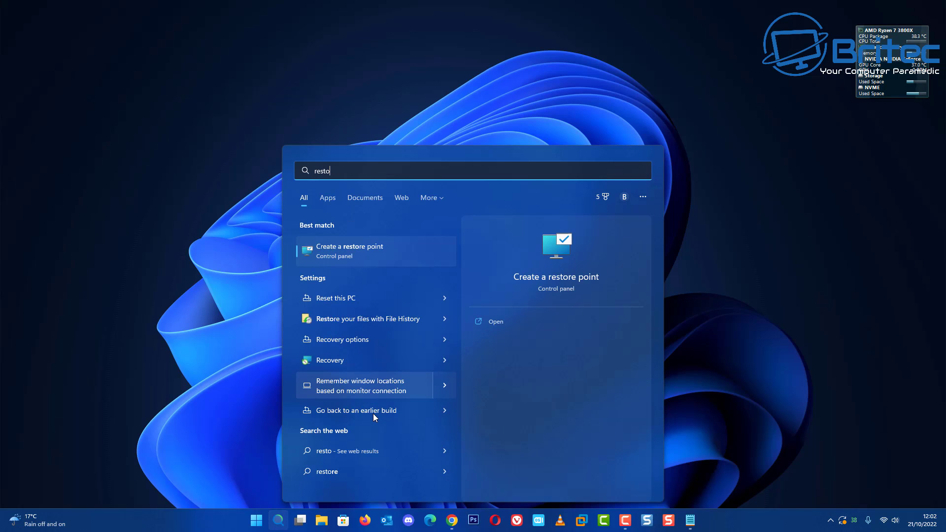
{"action": "left_click", "coordinate": [352, 249]}
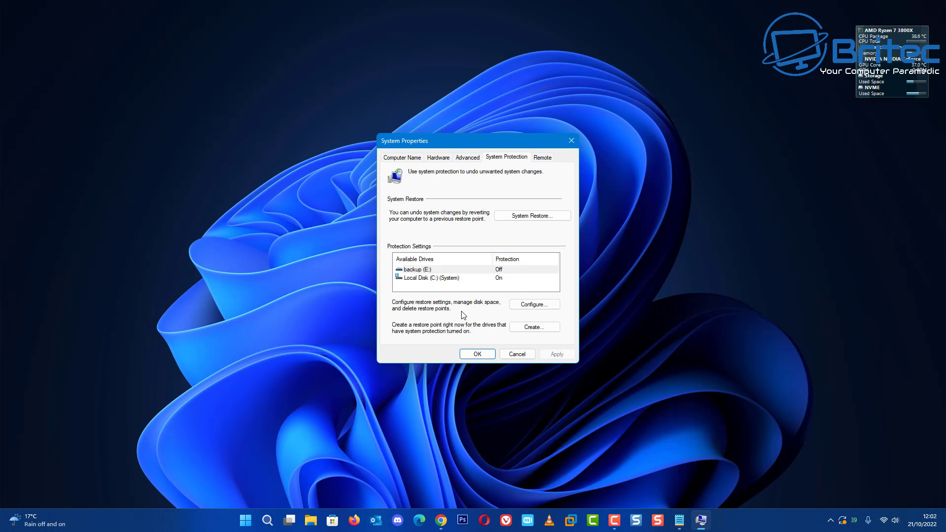
Step: Create a restore point named 'tweaks' for Local Disk (C:), then close System Properties
{"action": "left_click", "coordinate": [441, 277]}
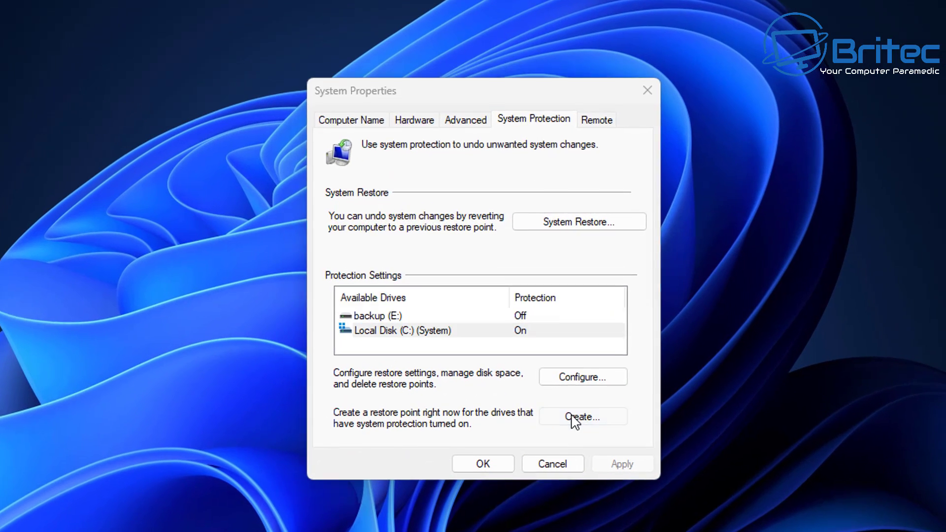
{"action": "left_click", "coordinate": [546, 357]}
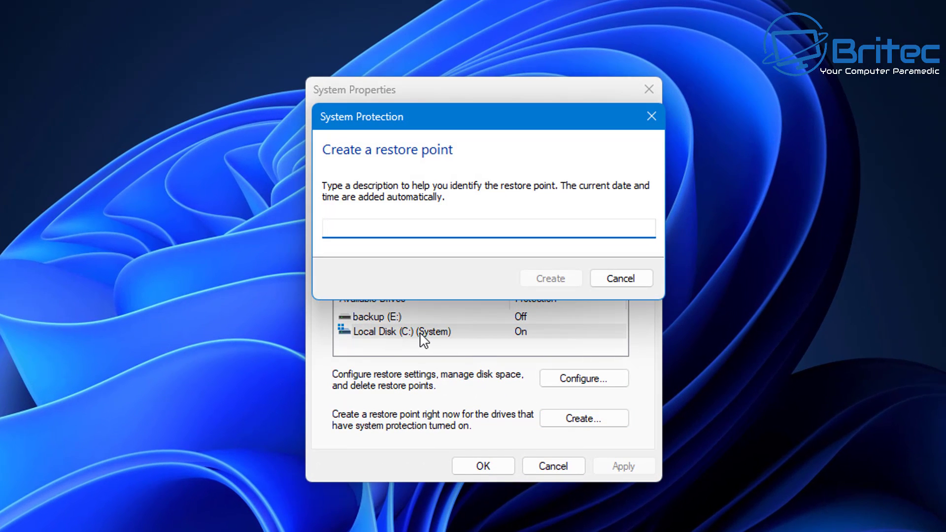
{"action": "type", "text": "tweaks"}
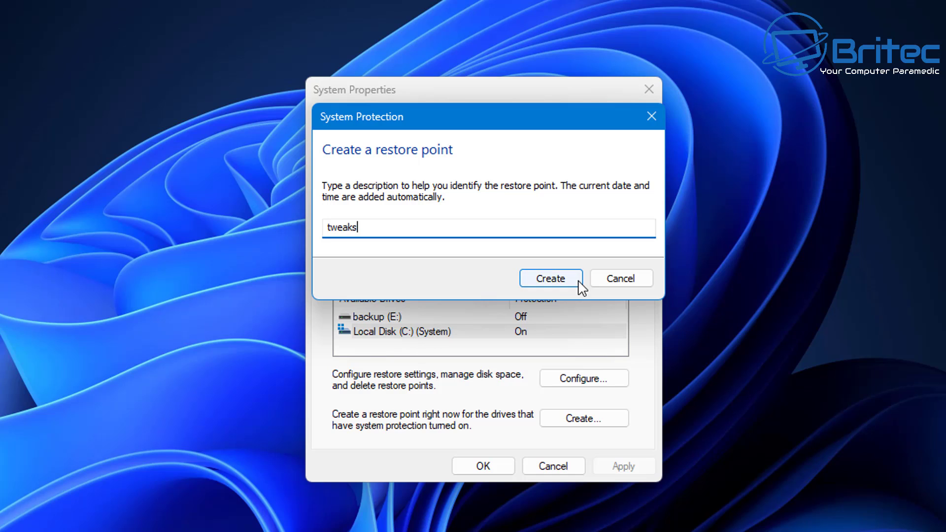
{"action": "left_click", "coordinate": [558, 280]}
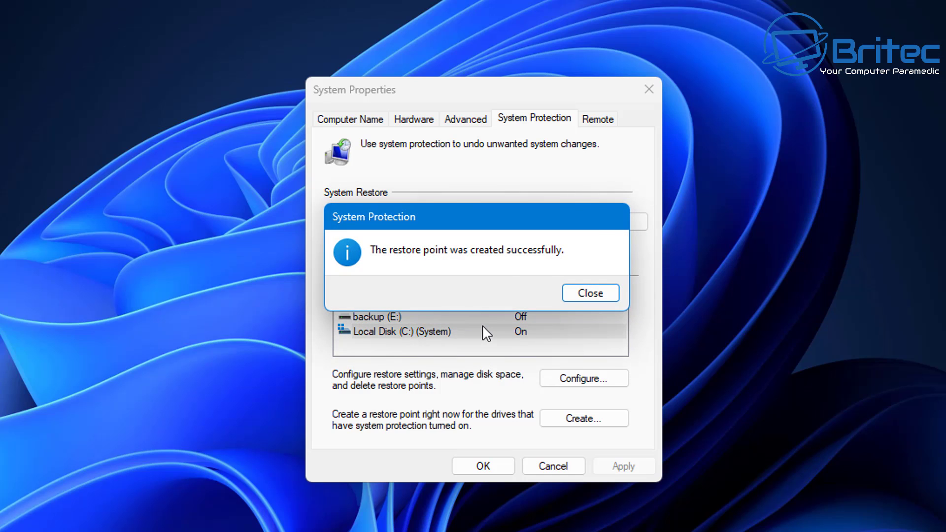
{"action": "left_click", "coordinate": [589, 293]}
{"action": "left_click", "coordinate": [483, 466]}
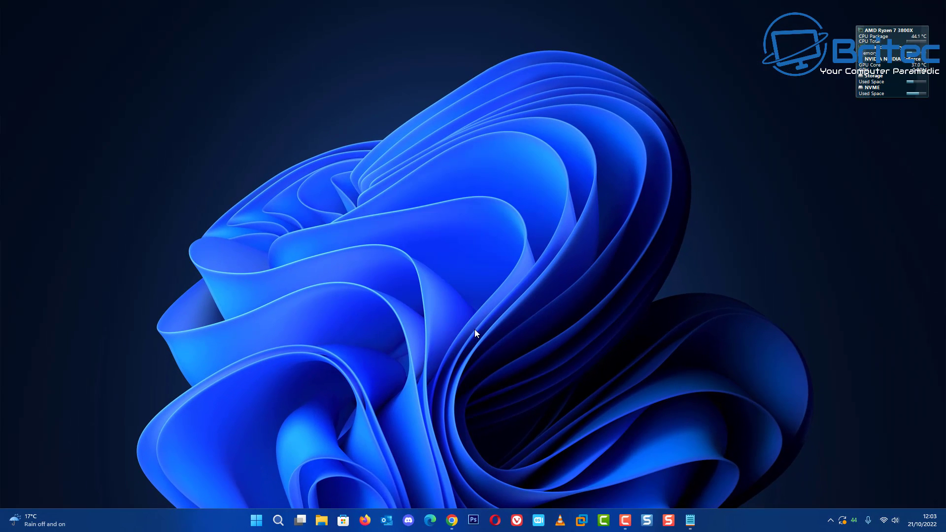
Step: Search Windows for 'regedit' so Registry Editor appears as the best match
{"action": "left_click", "coordinate": [279, 520]}
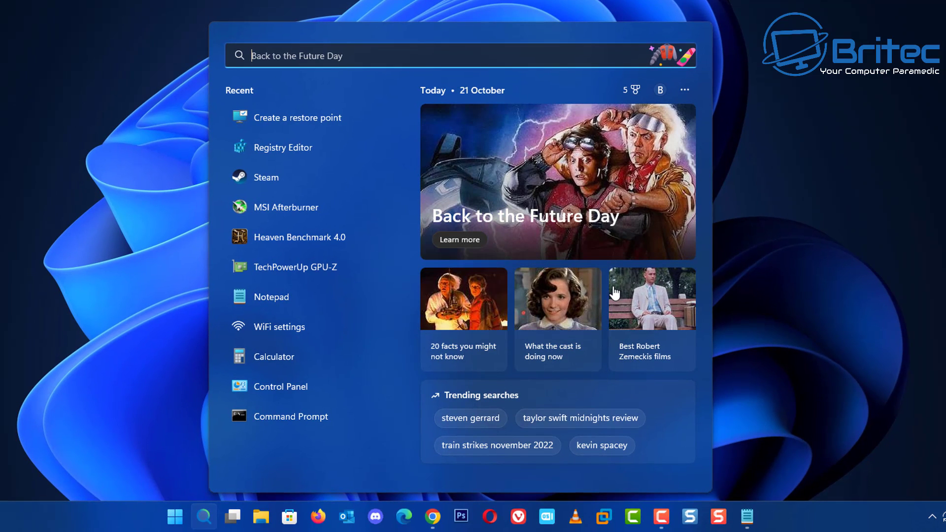
{"action": "left_click", "coordinate": [778, 275]}
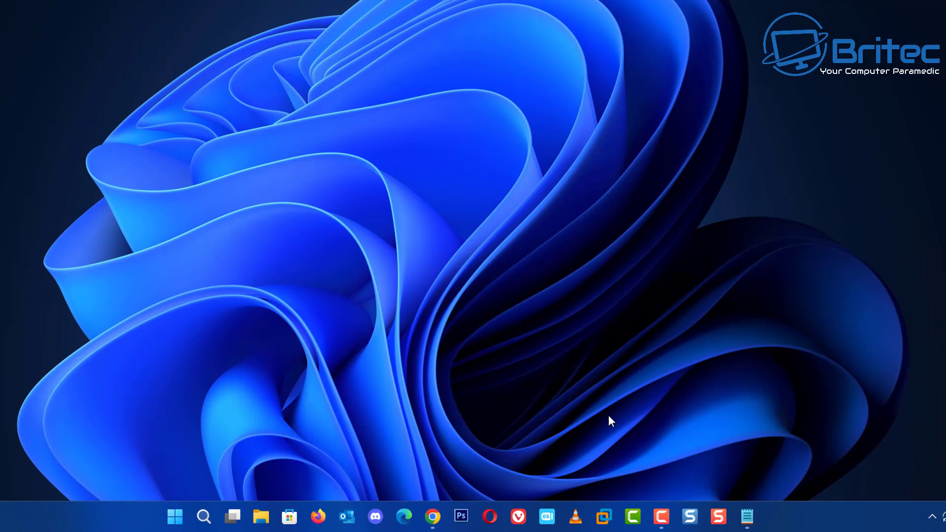
{"action": "left_click", "coordinate": [203, 517]}
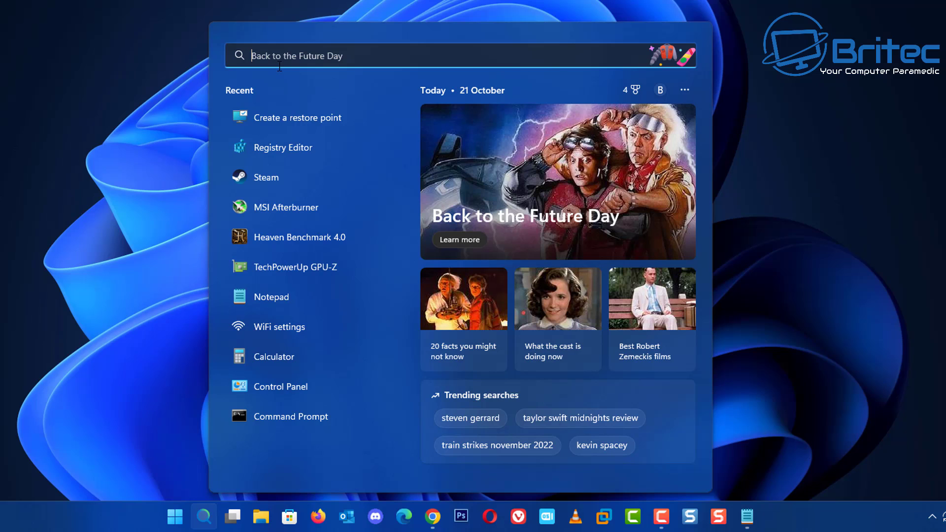
{"action": "type", "text": "regedit"}
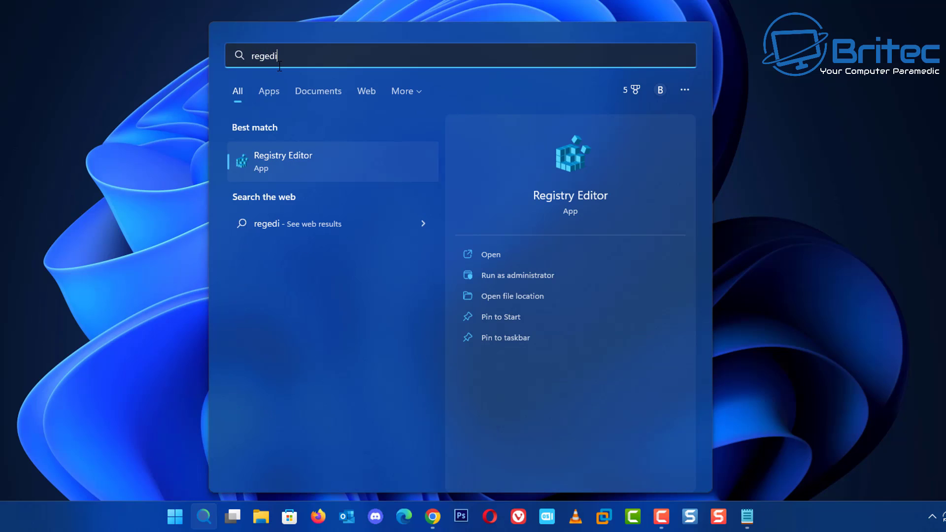
Step: Launch Registry Editor, collapse HKEY_LOCAL_MACHINE and expand HKEY_CURRENT_USER\Software
{"action": "left_click", "coordinate": [303, 155]}
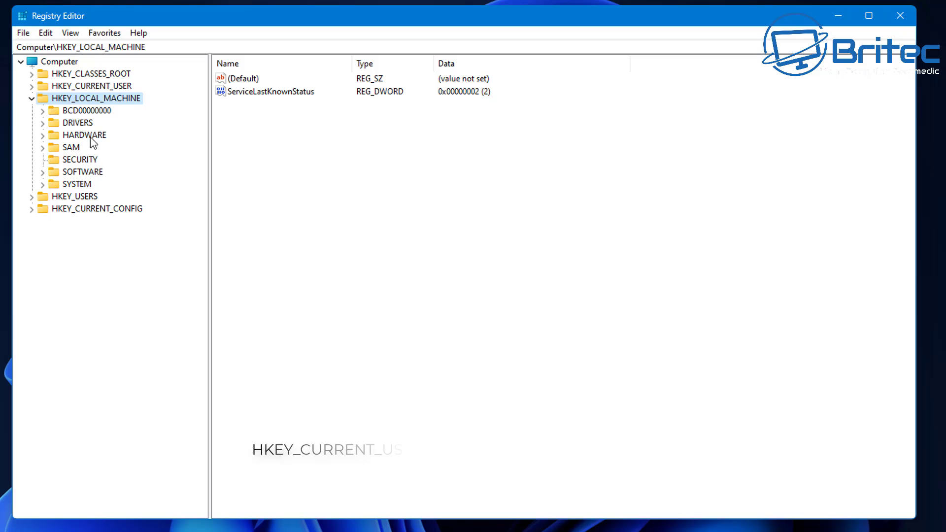
{"action": "left_click", "coordinate": [31, 99]}
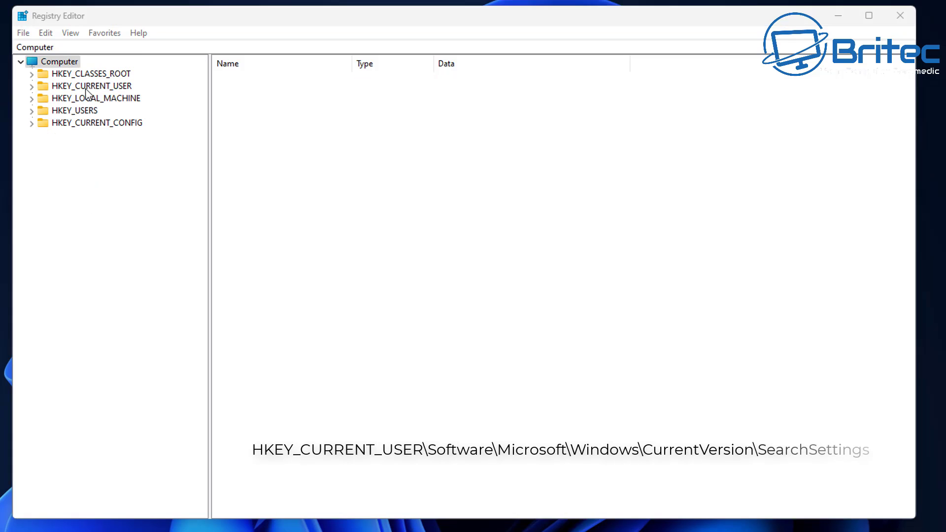
{"action": "left_click", "coordinate": [87, 87]}
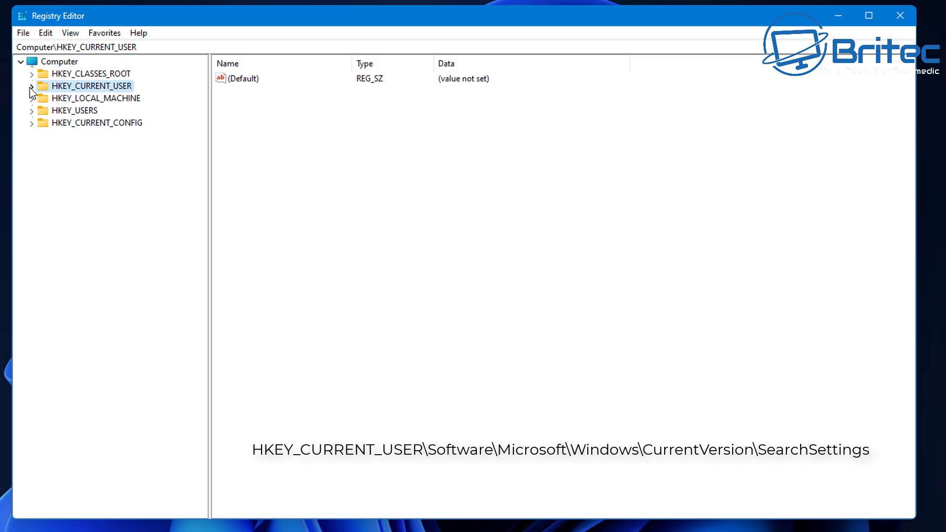
{"action": "left_click", "coordinate": [32, 87]}
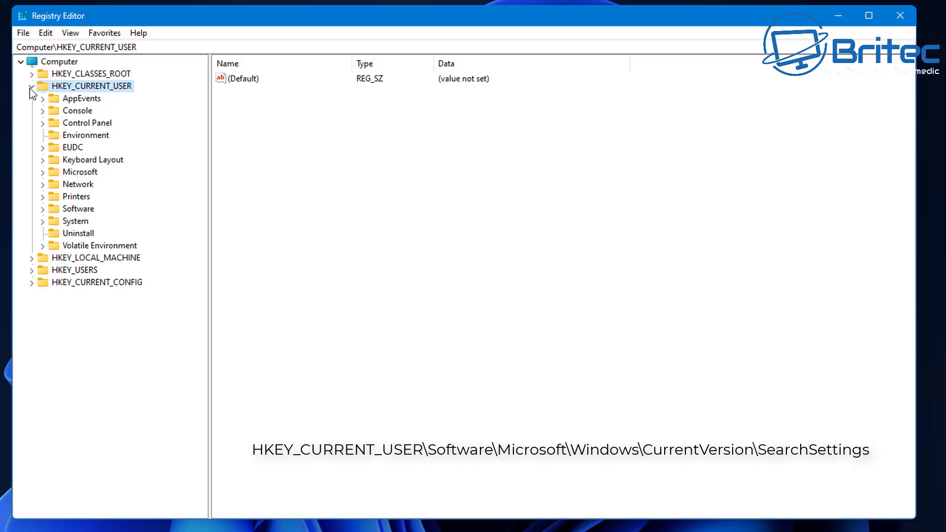
{"action": "left_click", "coordinate": [71, 212]}
{"action": "left_click", "coordinate": [43, 209]}
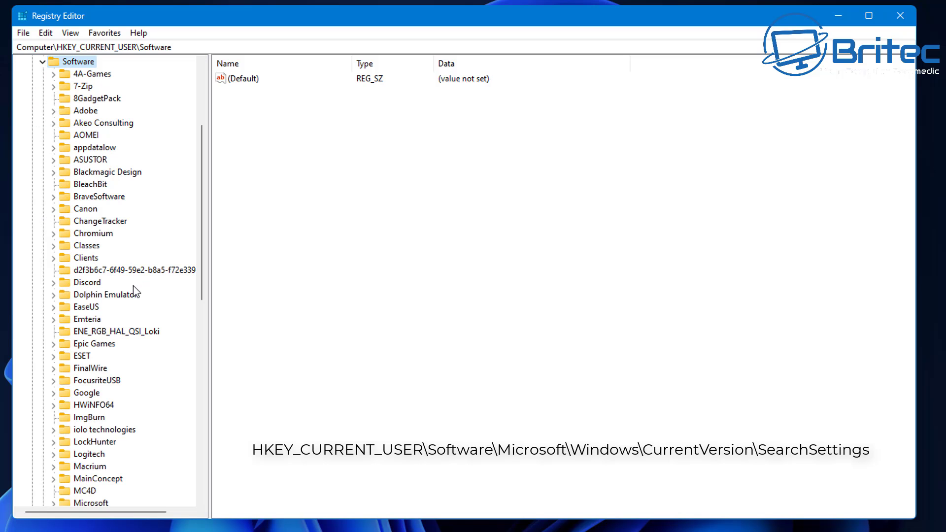
Step: Expand Microsoft > Windows > CurrentVersion and select the SearchSettings key
{"action": "scroll", "coordinate": [108, 308], "scroll_direction": "down", "scroll_amount": 2}
{"action": "scroll", "coordinate": [127, 367], "scroll_direction": "down", "scroll_amount": 3}
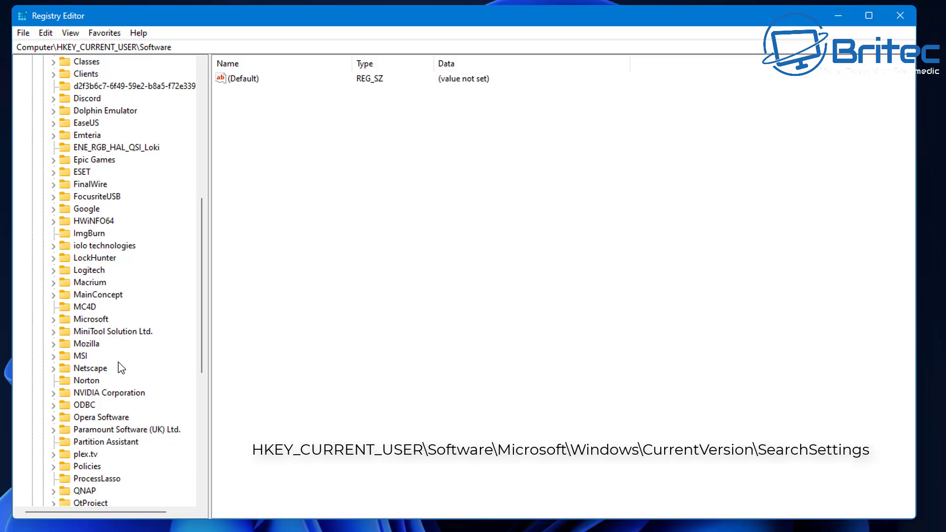
{"action": "left_click", "coordinate": [93, 321]}
{"action": "left_click", "coordinate": [54, 320]}
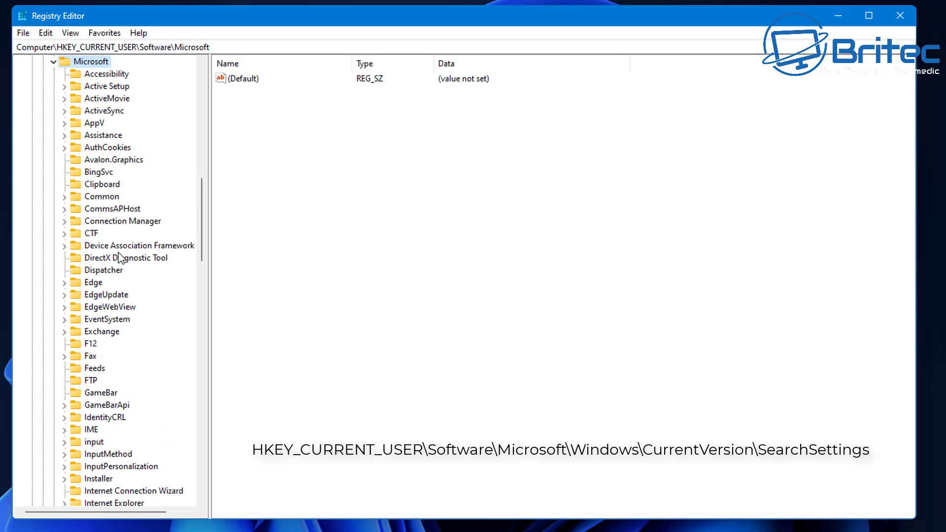
{"action": "scroll", "coordinate": [113, 305], "scroll_direction": "down", "scroll_amount": 5}
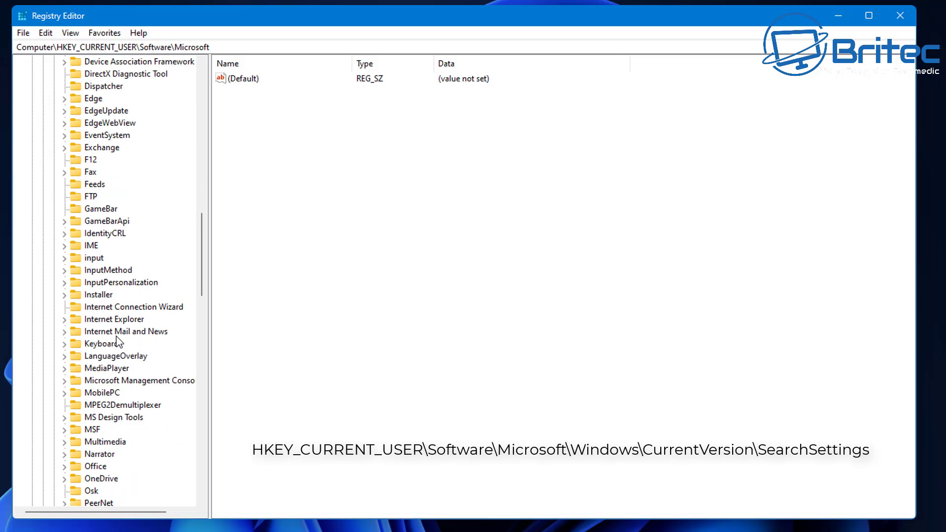
{"action": "scroll", "coordinate": [117, 341], "scroll_direction": "down", "scroll_amount": 9}
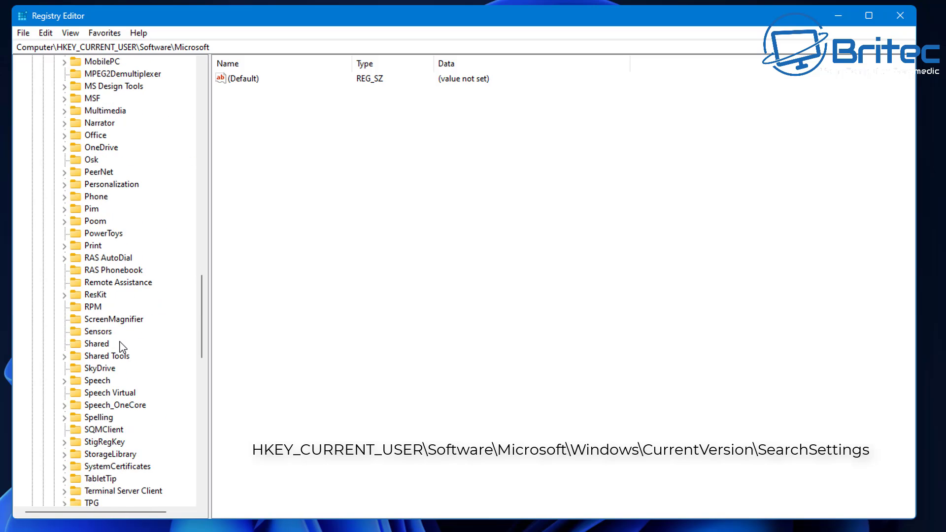
{"action": "scroll", "coordinate": [122, 346], "scroll_direction": "down", "scroll_amount": 6}
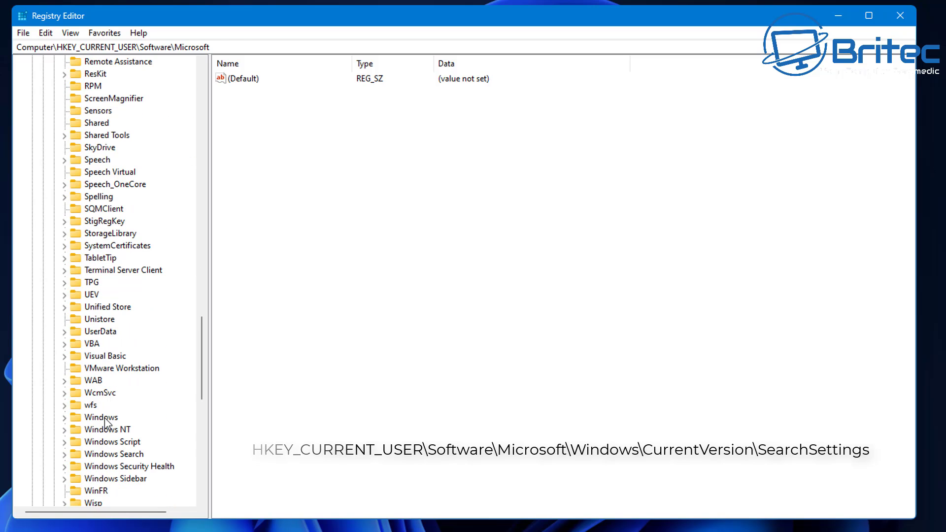
{"action": "left_click", "coordinate": [101, 418]}
{"action": "left_click", "coordinate": [64, 418]}
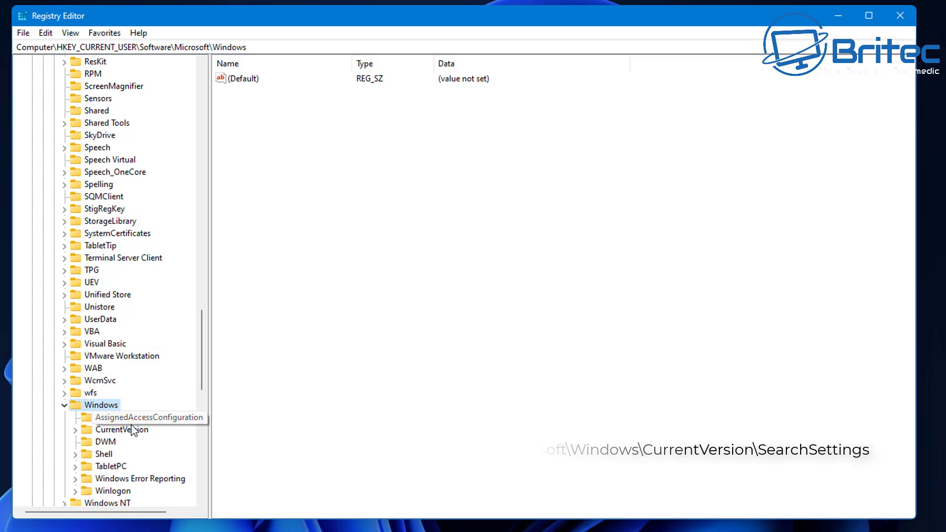
{"action": "left_click", "coordinate": [132, 430]}
{"action": "left_click", "coordinate": [75, 429]}
{"action": "scroll", "coordinate": [138, 324], "scroll_direction": "down", "scroll_amount": 12}
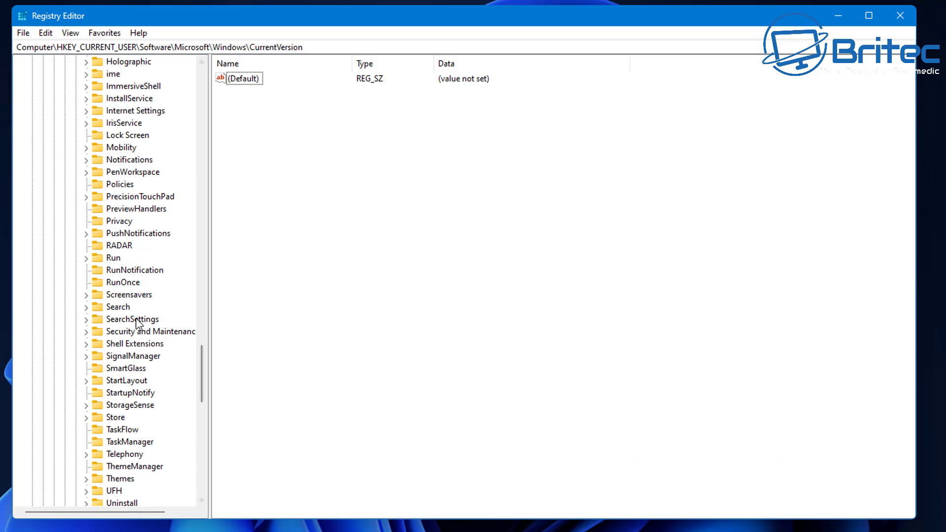
{"action": "left_click", "coordinate": [123, 320]}
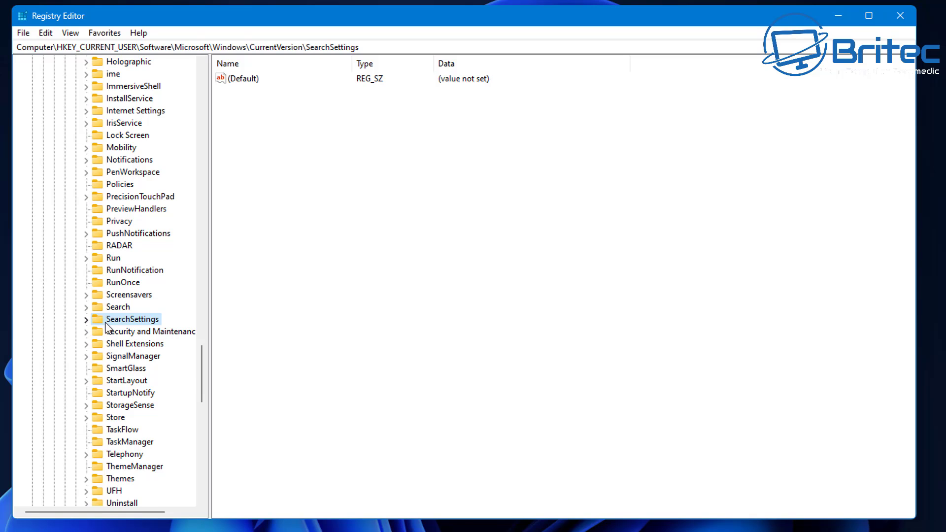
Step: Add a 32-bit DWORD named IsDynamicSearchBoxEnabled to SearchSettings and confirm its data as 0
{"action": "right_click", "coordinate": [258, 114]}
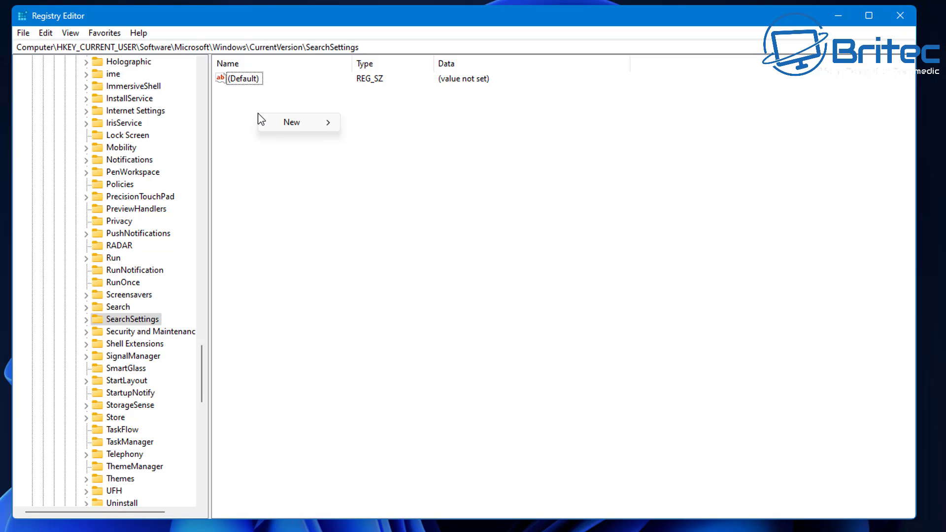
{"action": "mouse_move", "coordinate": [304, 125]}
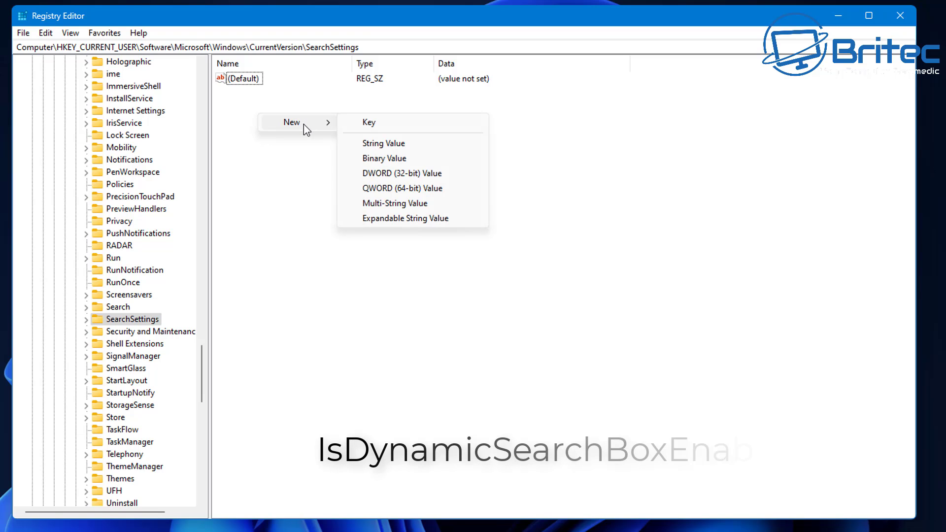
{"action": "left_click", "coordinate": [392, 174]}
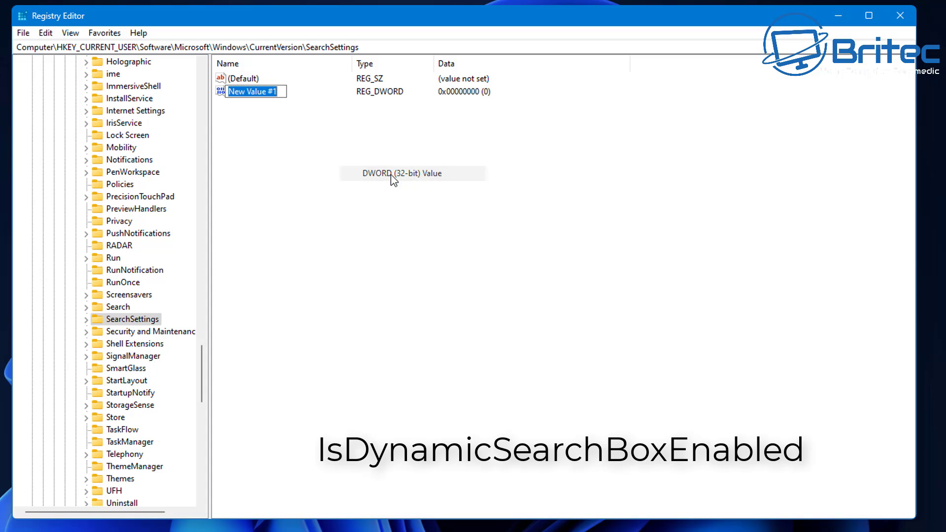
{"action": "right_click", "coordinate": [262, 95]}
{"action": "left_click", "coordinate": [289, 152]}
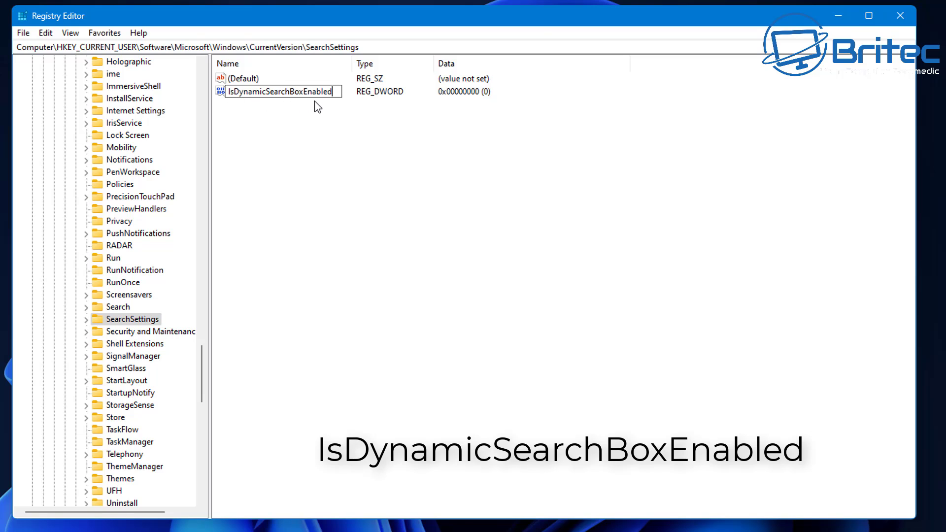
{"action": "key", "text": "Return"}
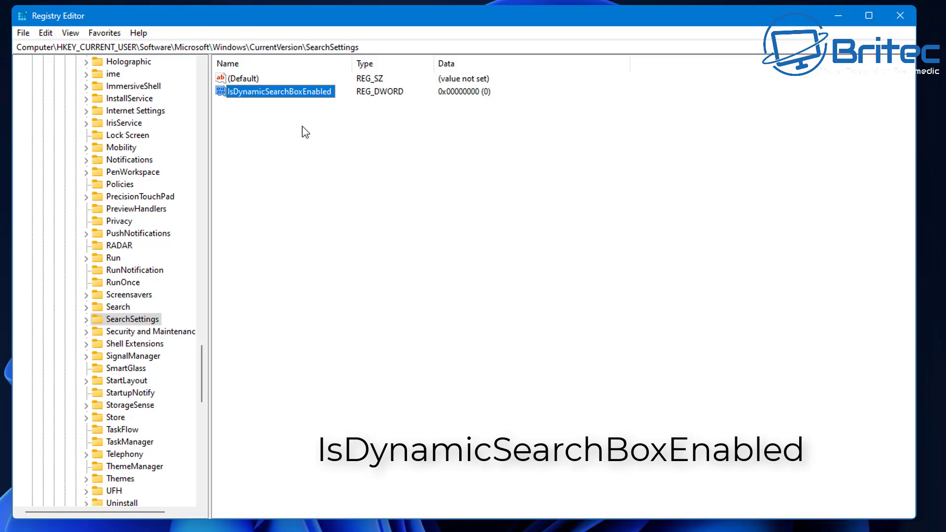
{"action": "double_click", "coordinate": [253, 94]}
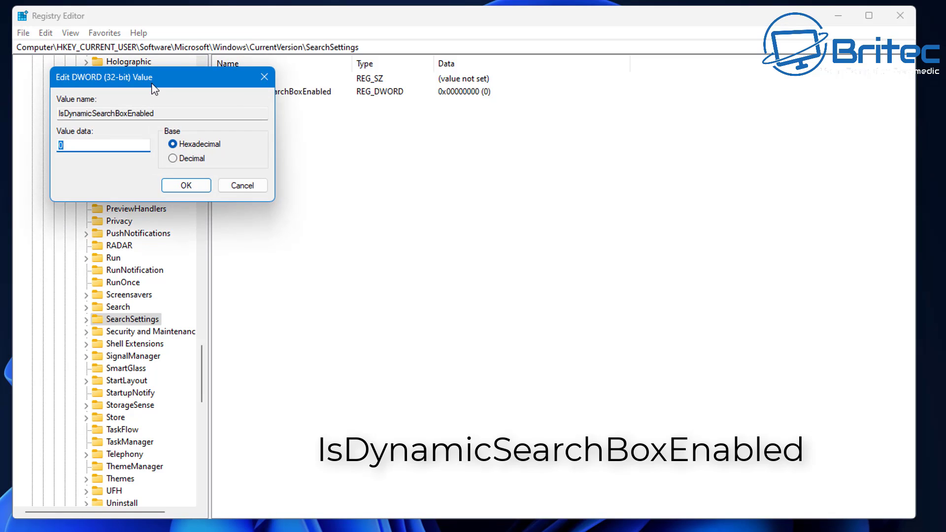
{"action": "left_click_drag", "start_coordinate": [153, 84], "coordinate": [273, 133]}
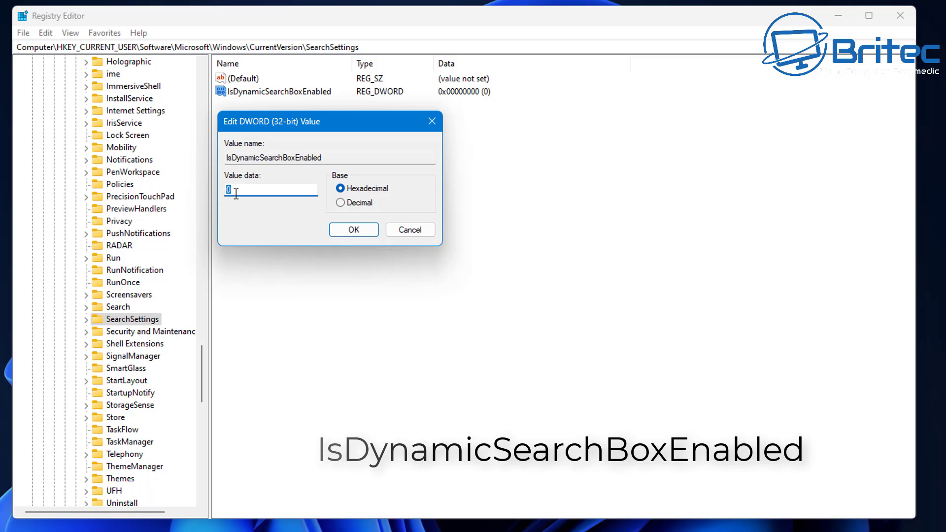
{"action": "left_click", "coordinate": [354, 230]}
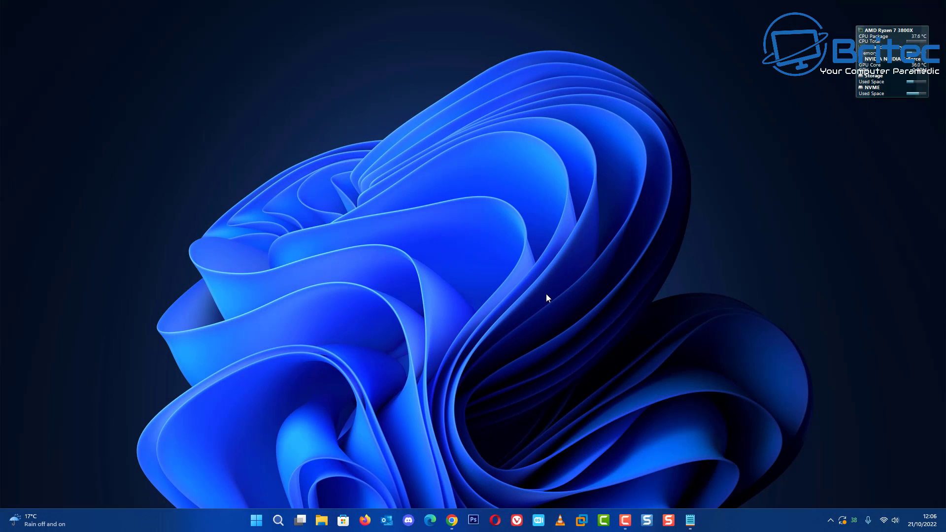
Step: Open Windows Search, close it, and reopen it to show recent items and top apps
{"action": "left_click", "coordinate": [278, 520]}
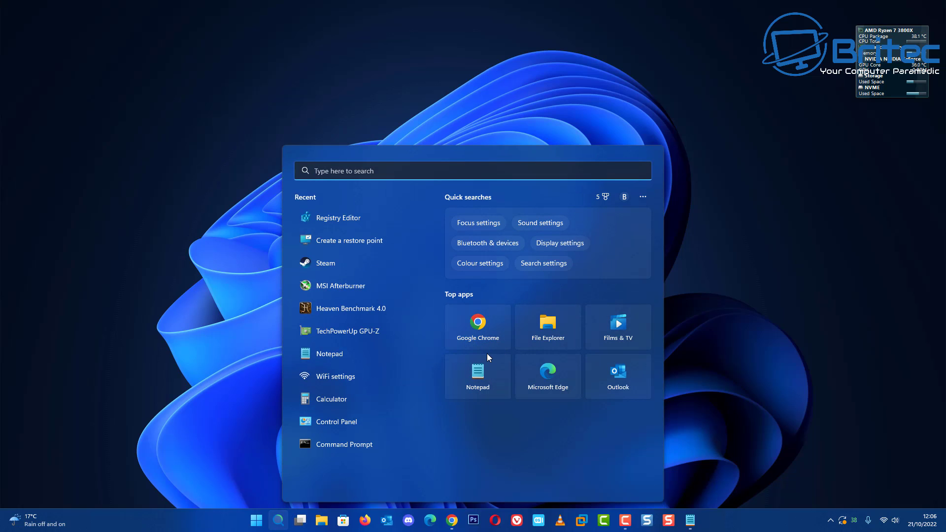
{"action": "left_click", "coordinate": [792, 314]}
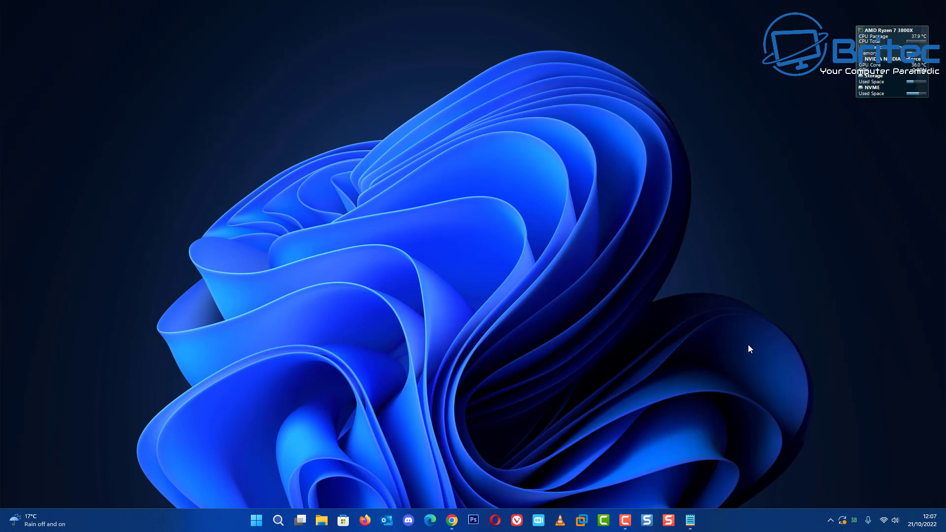
{"action": "left_click", "coordinate": [274, 523]}
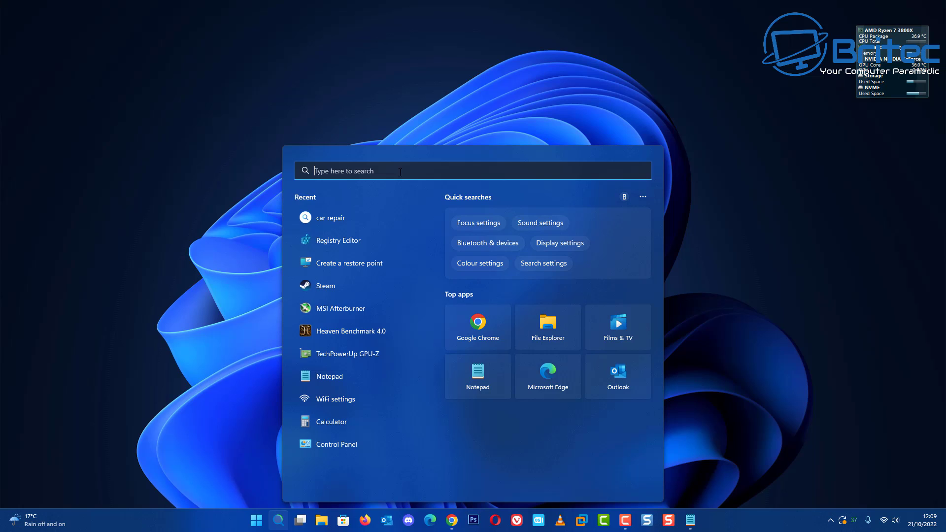
Step: Test the searches 'car repair', 'food' and 'gym' to check whether web suggestions still appear
{"action": "type", "text": "ca"}
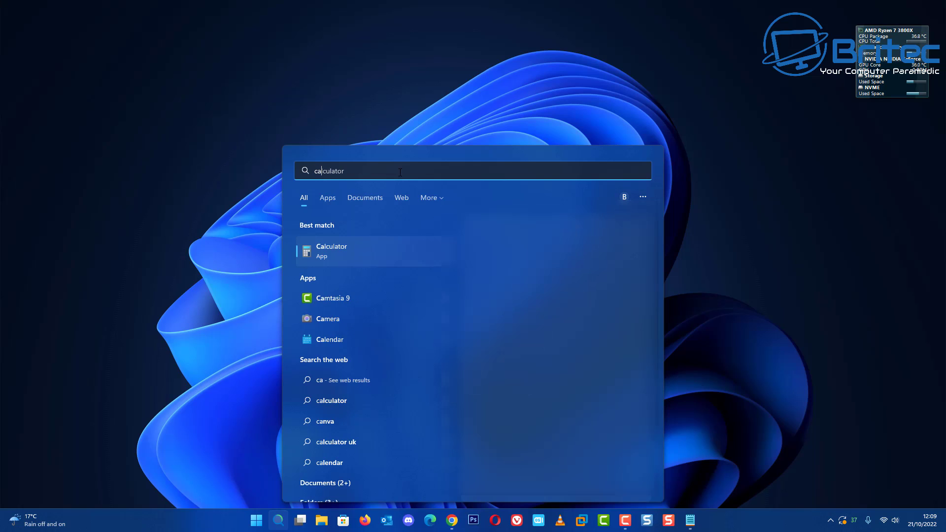
{"action": "type", "text": "r repair"}
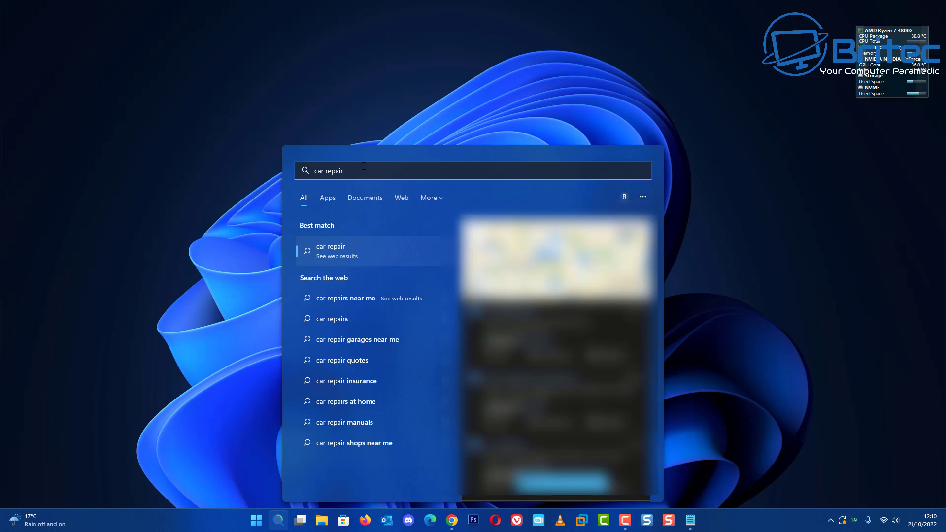
{"action": "left_click_drag", "start_coordinate": [347, 171], "coordinate": [282, 170]}
{"action": "type", "text": "food"}
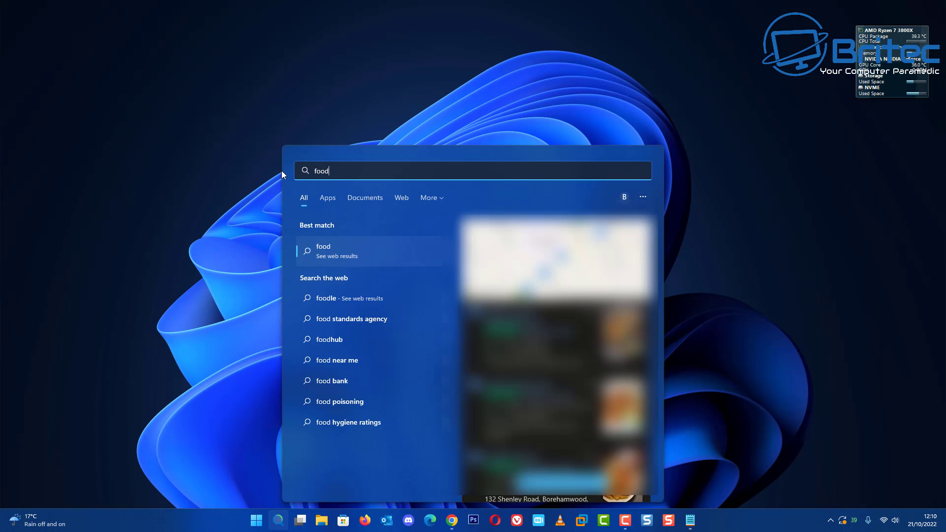
{"action": "left_click_drag", "start_coordinate": [337, 172], "coordinate": [277, 176]}
{"action": "type", "text": "gynm"}
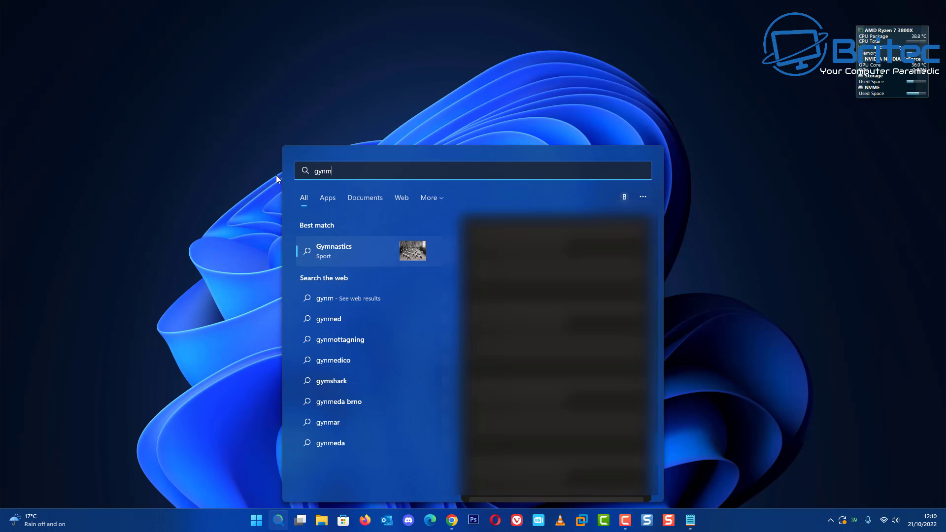
{"action": "key", "text": "BackSpace"}
{"action": "key", "text": "BackSpace"}
{"action": "type", "text": "m"}
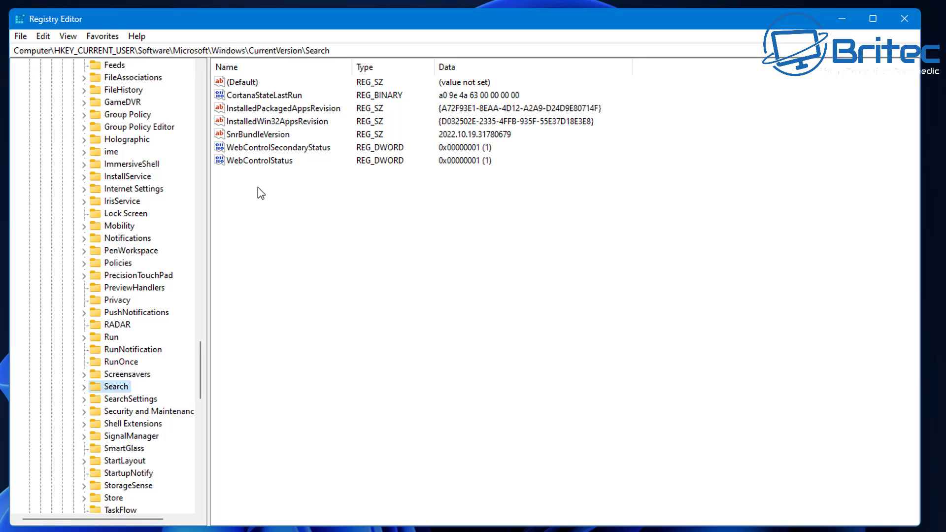
Step: Add a 32-bit DWORD named AllowSearchToUseLocation to the Search key, leaving its data at 0
{"action": "right_click", "coordinate": [261, 193]}
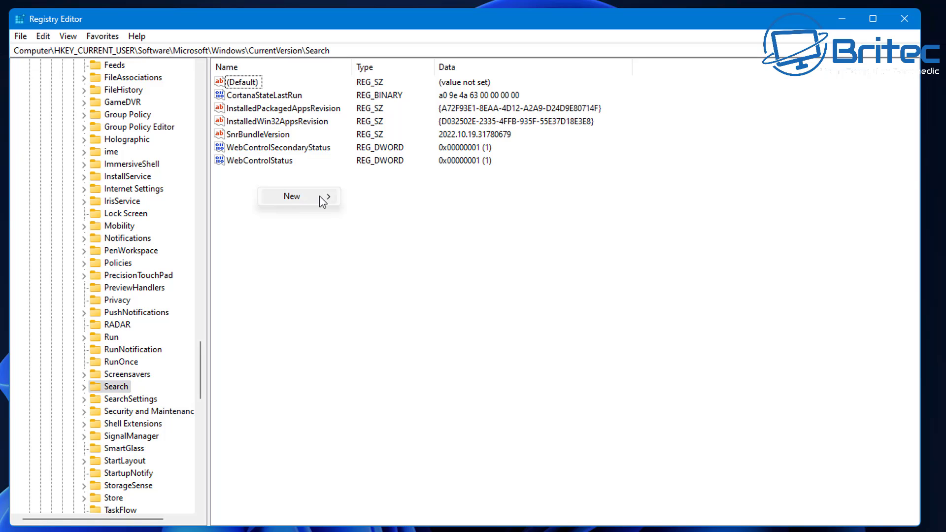
{"action": "mouse_move", "coordinate": [321, 201]}
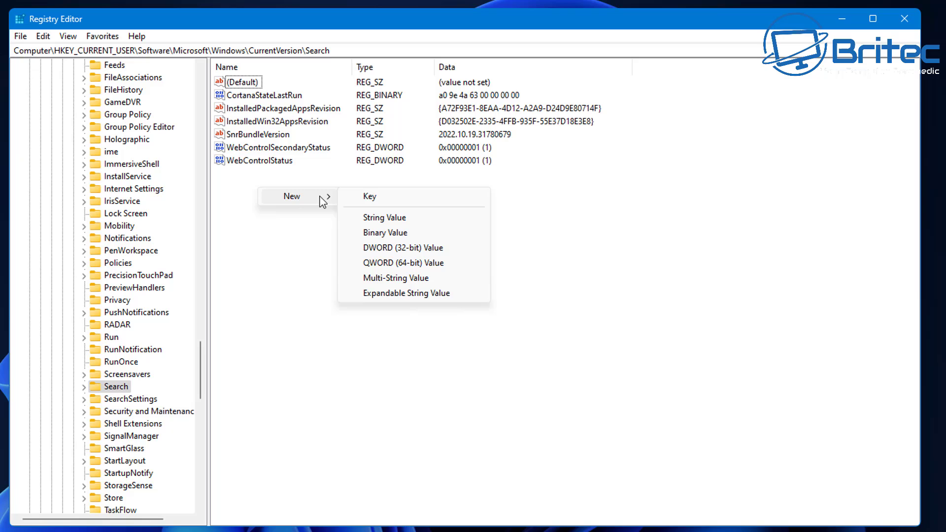
{"action": "left_click", "coordinate": [396, 248]}
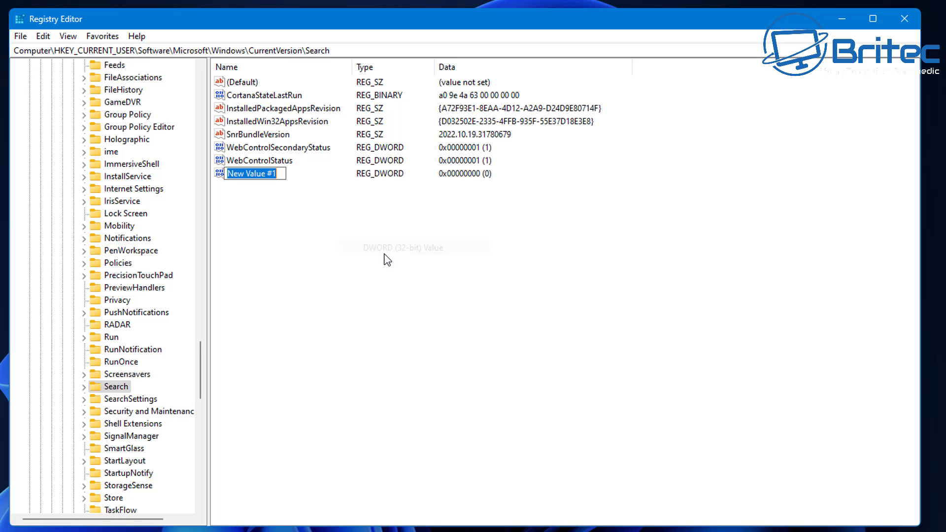
{"action": "right_click", "coordinate": [268, 174]}
{"action": "left_click", "coordinate": [303, 234]}
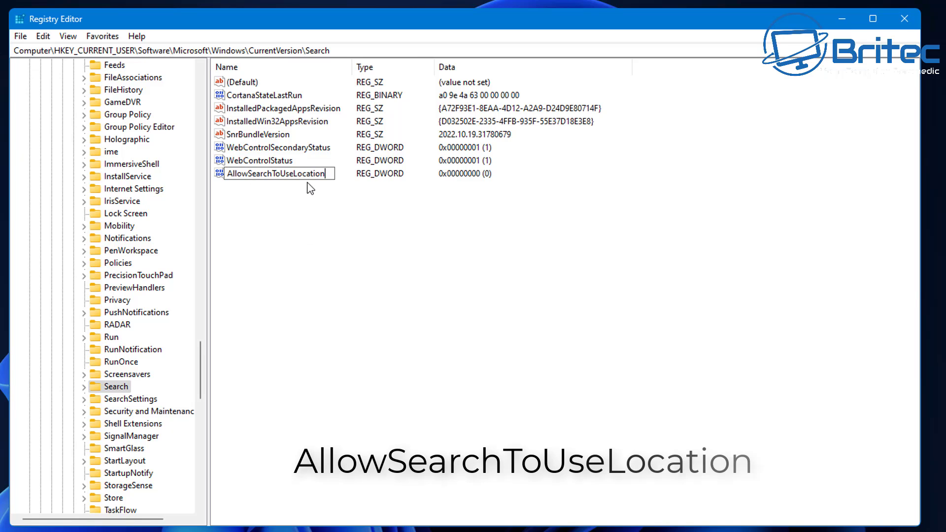
{"action": "key", "text": "Return"}
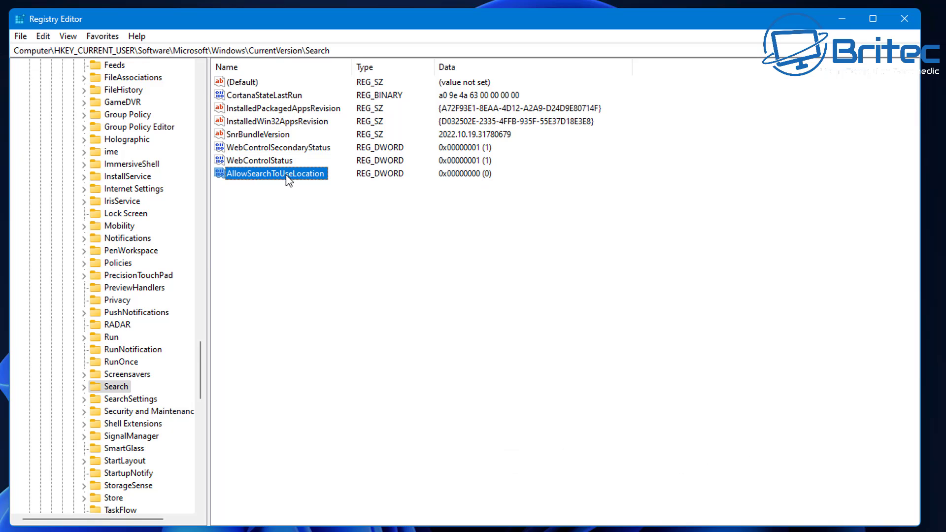
{"action": "double_click", "coordinate": [288, 175]}
{"action": "left_click_drag", "start_coordinate": [185, 88], "coordinate": [354, 201]}
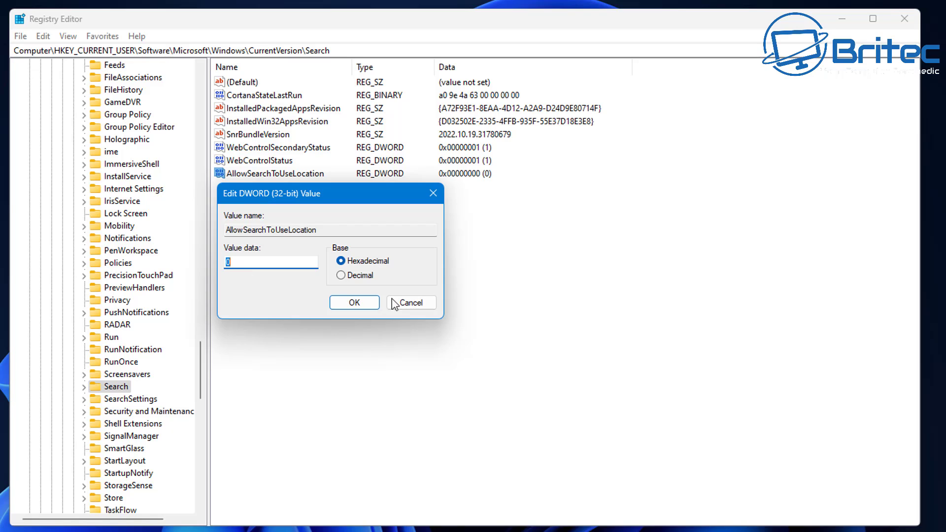
{"action": "left_click", "coordinate": [354, 302]}
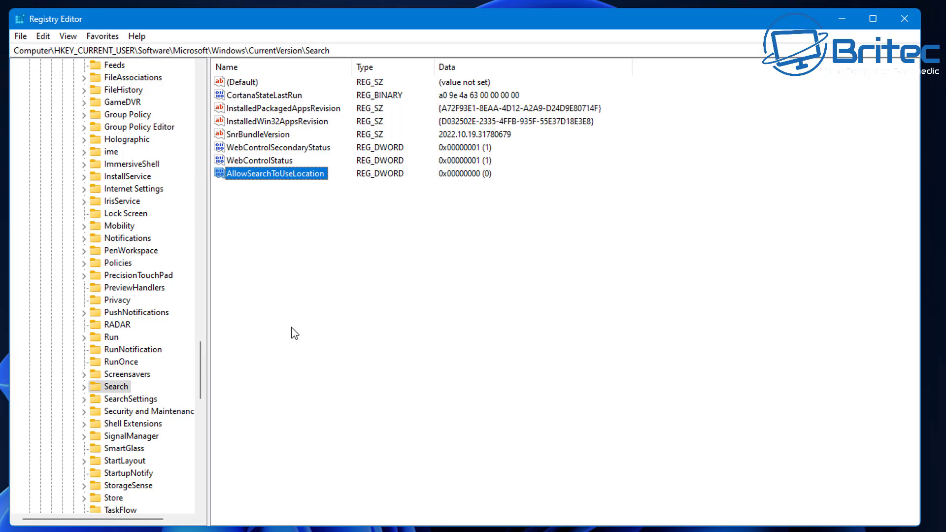
Step: Add a 32-bit DWORD named BingSearchEnabled to the Search key with data 0
{"action": "right_click", "coordinate": [272, 212]}
{"action": "mouse_move", "coordinate": [323, 219]}
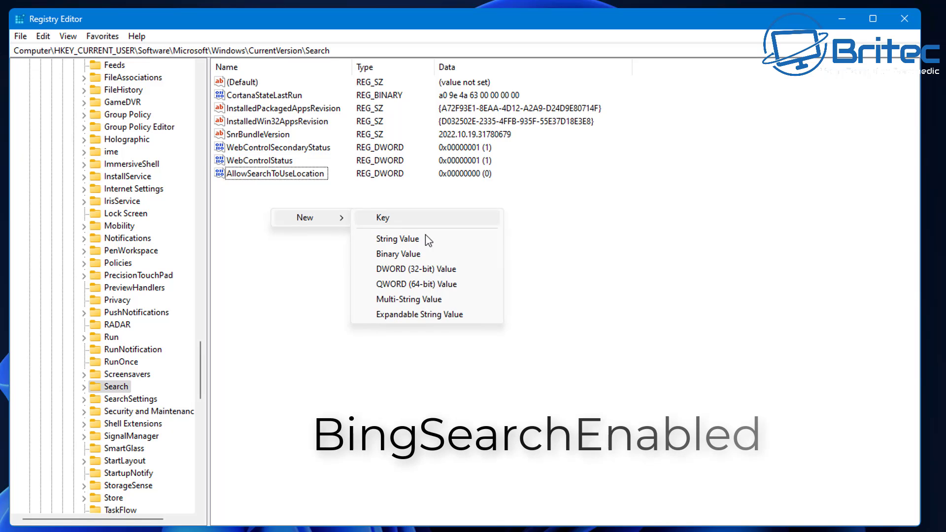
{"action": "left_click", "coordinate": [414, 270]}
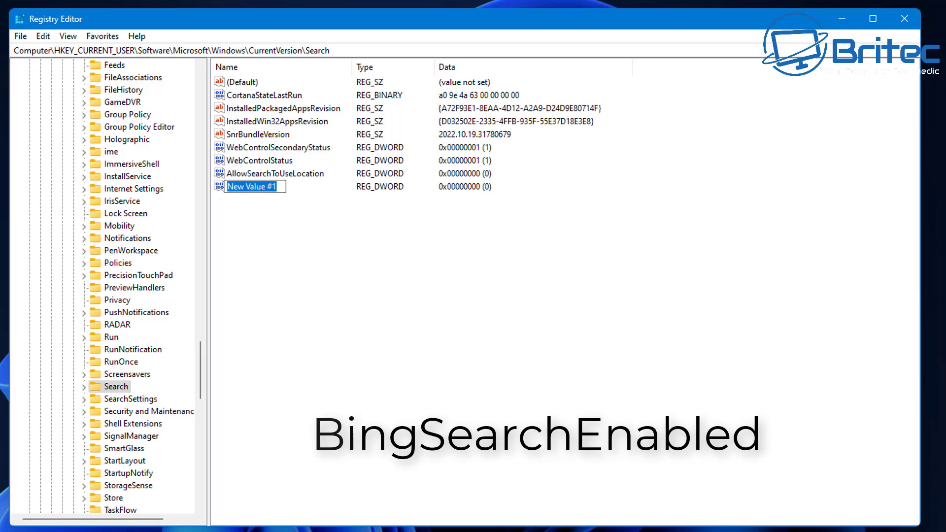
{"action": "right_click", "coordinate": [254, 189]}
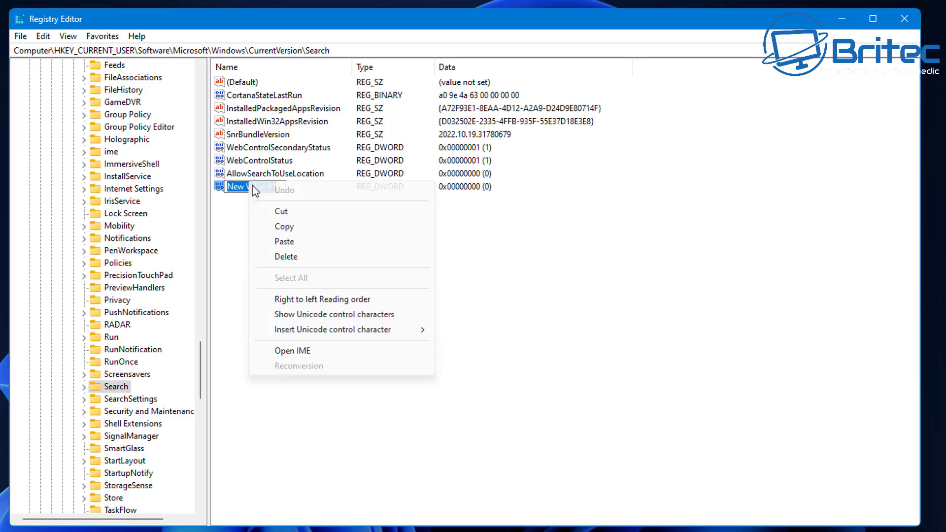
{"action": "left_click", "coordinate": [285, 241]}
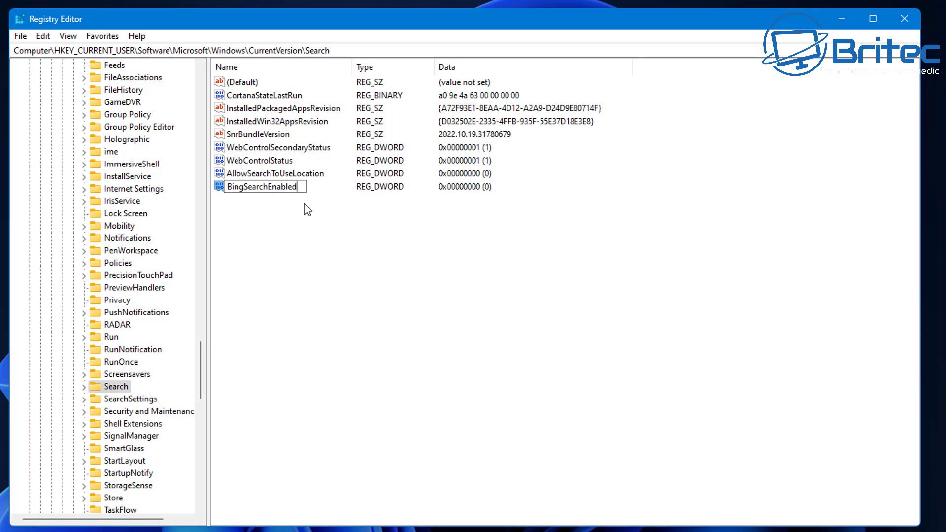
{"action": "key", "text": "Return"}
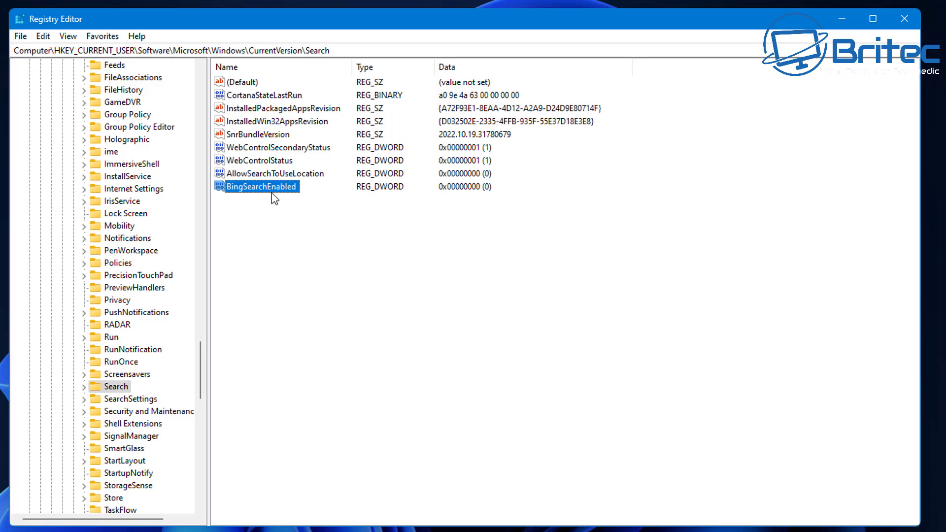
{"action": "double_click", "coordinate": [266, 193]}
{"action": "left_click_drag", "start_coordinate": [205, 95], "coordinate": [369, 214]}
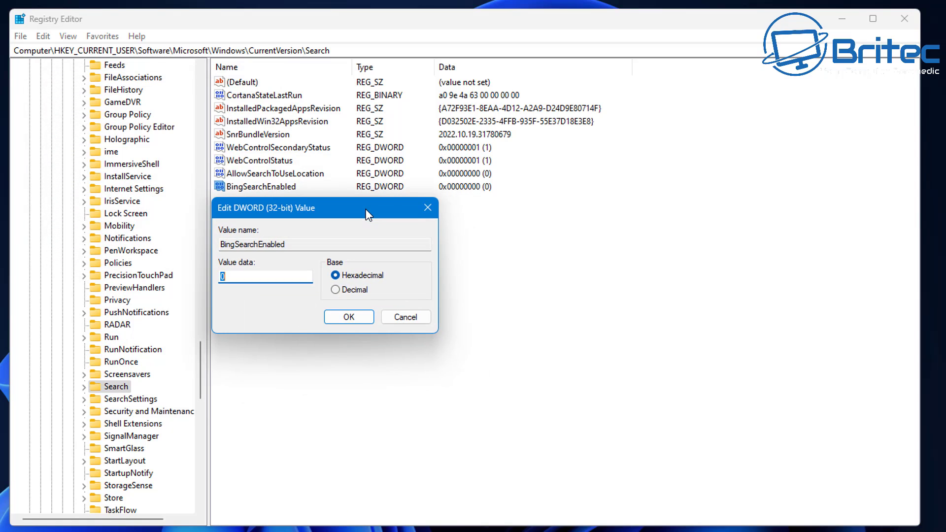
{"action": "left_click", "coordinate": [359, 318]}
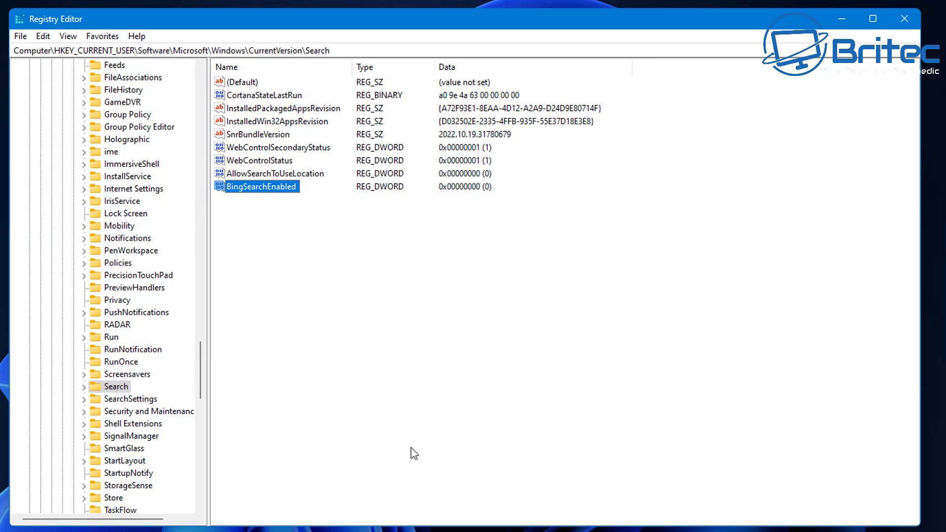
Step: Add a 32-bit DWORD named CortanaConsent to the Search key with data 0
{"action": "right_click", "coordinate": [246, 215]}
{"action": "mouse_move", "coordinate": [298, 226]}
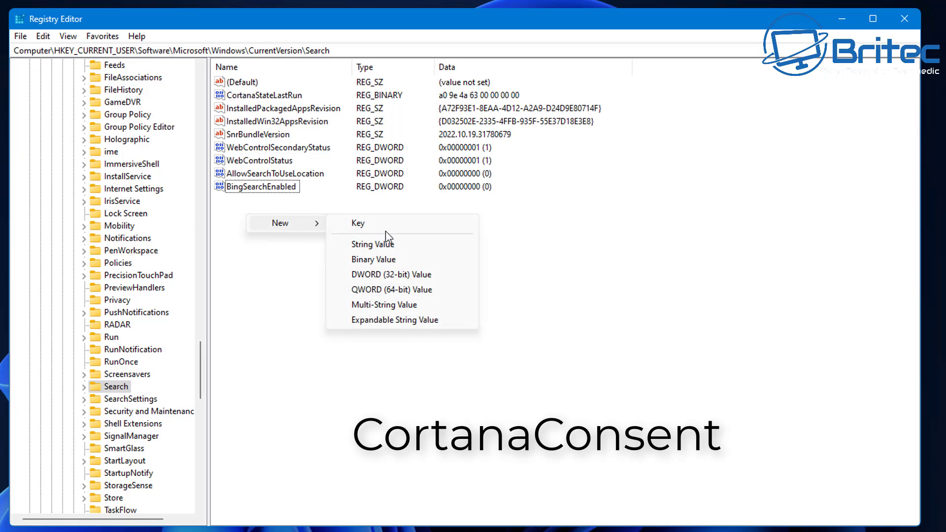
{"action": "left_click", "coordinate": [392, 274]}
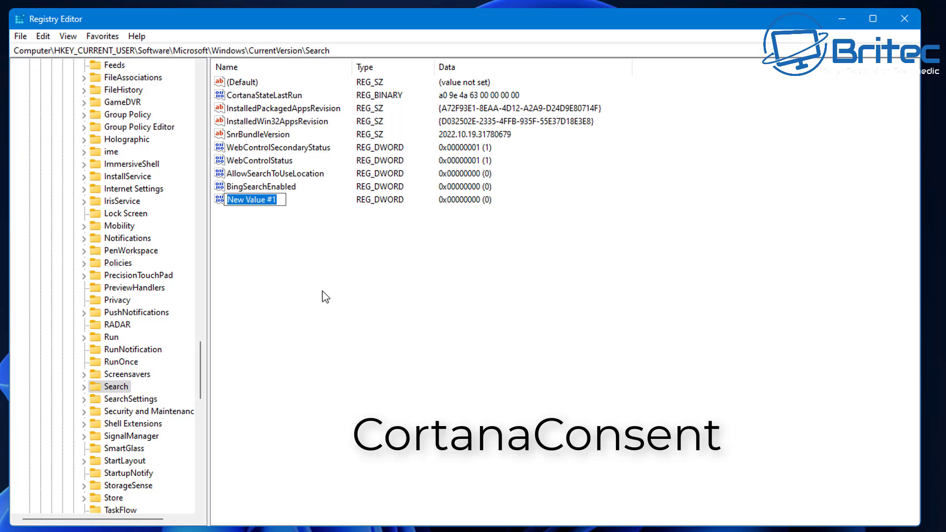
{"action": "right_click", "coordinate": [260, 200]}
{"action": "left_click", "coordinate": [415, 262]}
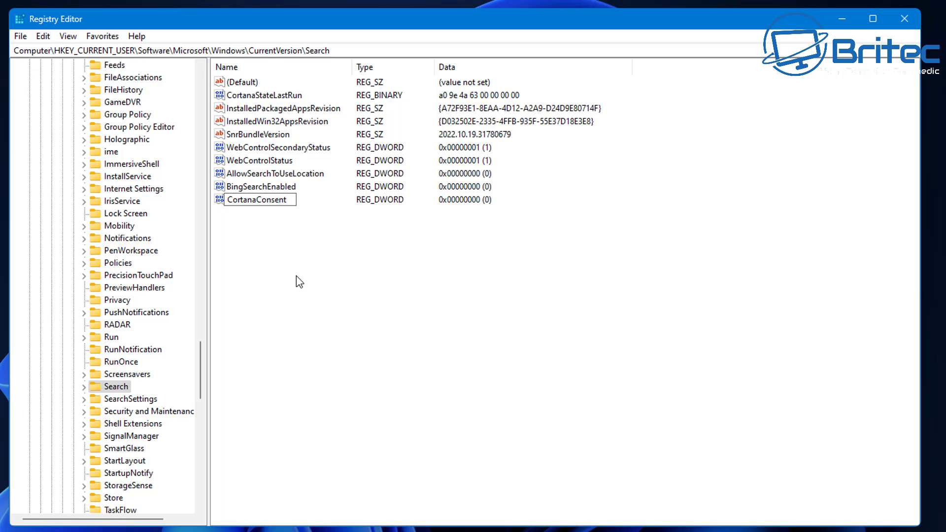
{"action": "key", "text": "Return"}
{"action": "double_click", "coordinate": [272, 205]}
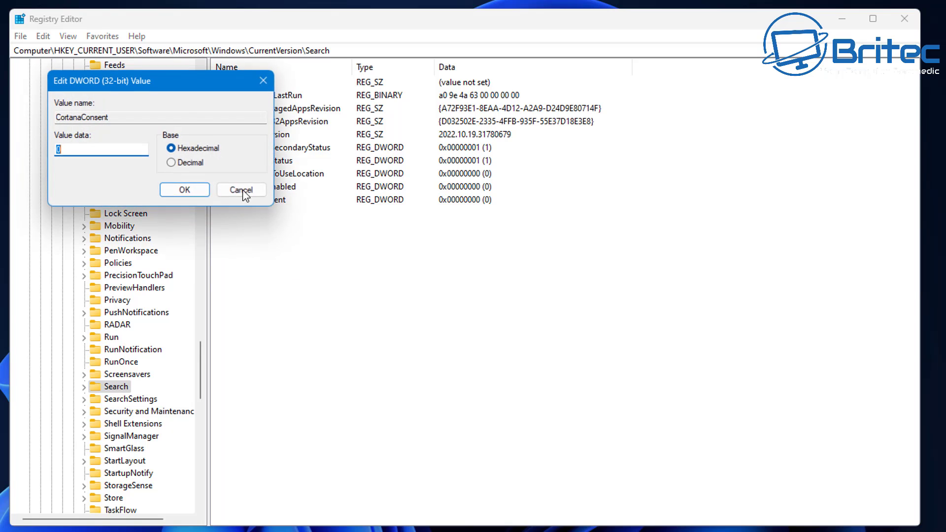
{"action": "left_click_drag", "start_coordinate": [197, 74], "coordinate": [367, 218]}
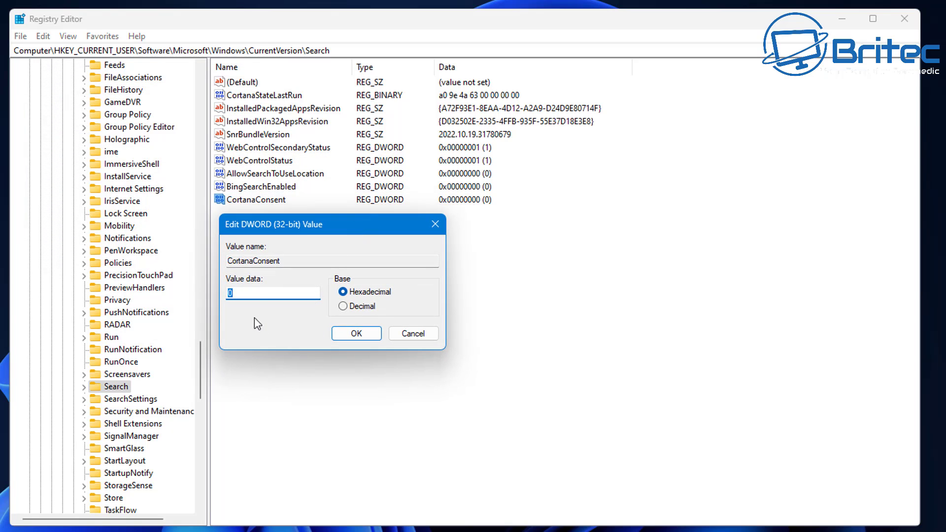
{"action": "left_click", "coordinate": [357, 335]}
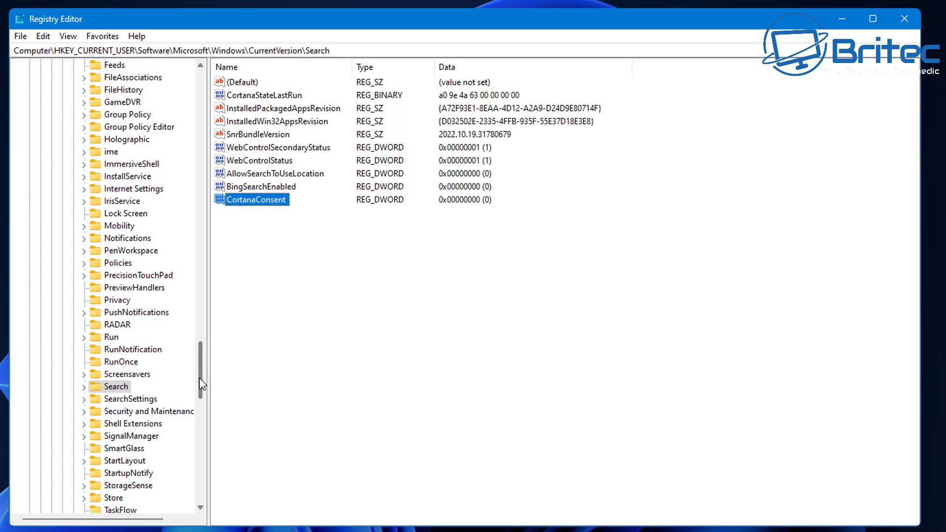
Step: Collapse CurrentVersion, Windows, Microsoft, Software and HKEY_CURRENT_USER, then close Registry Editor
{"action": "left_click_drag", "start_coordinate": [202, 384], "coordinate": [190, 300]}
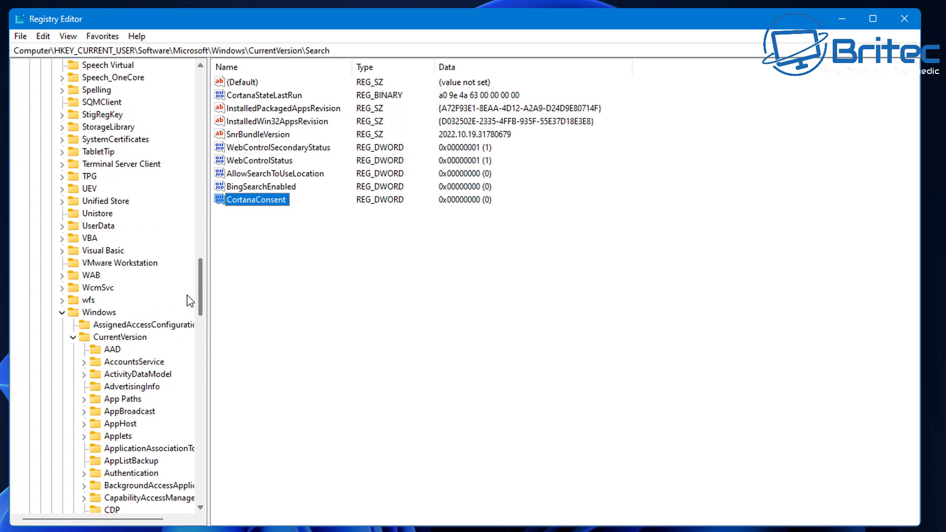
{"action": "left_click", "coordinate": [73, 338]}
{"action": "left_click", "coordinate": [62, 313]}
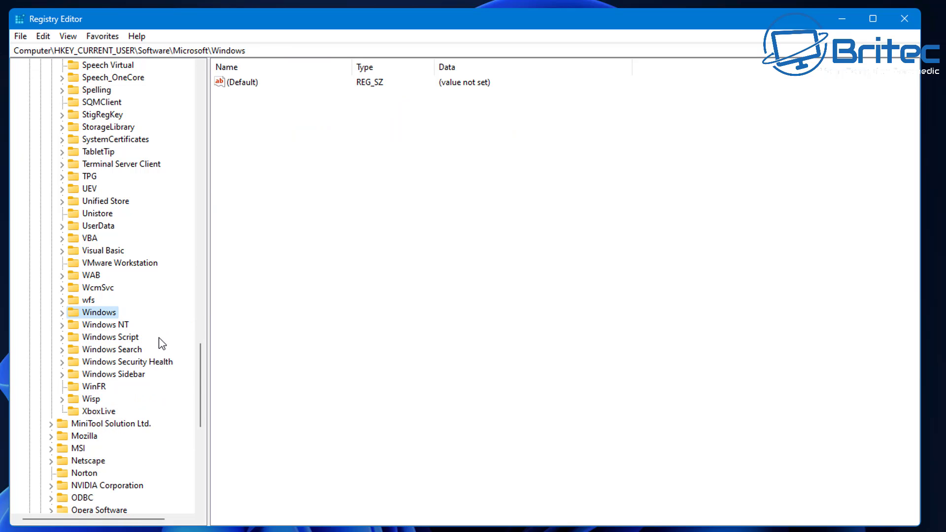
{"action": "left_click_drag", "start_coordinate": [200, 380], "coordinate": [255, 198]}
{"action": "scroll", "coordinate": [93, 270], "scroll_direction": "up", "scroll_amount": 3}
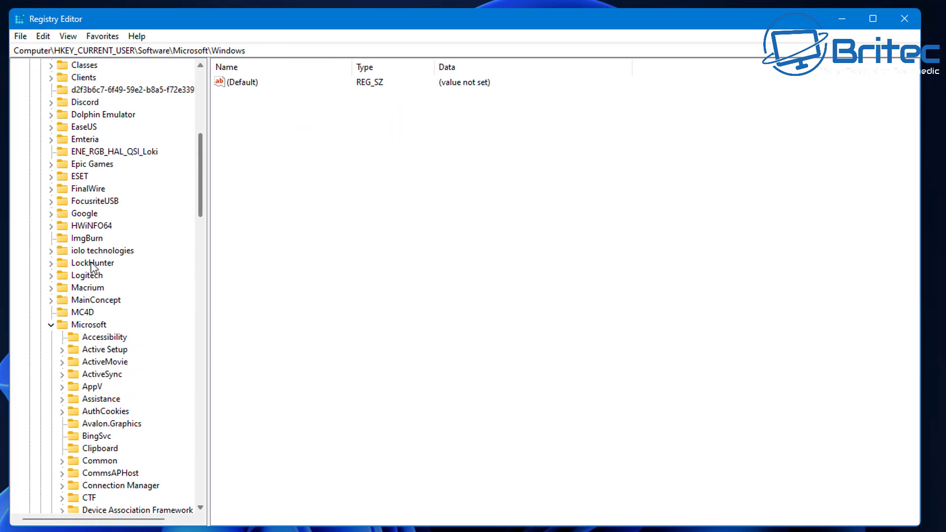
{"action": "left_click", "coordinate": [51, 324]}
{"action": "left_click_drag", "start_coordinate": [196, 249], "coordinate": [230, 93]}
{"action": "left_click", "coordinate": [40, 214]}
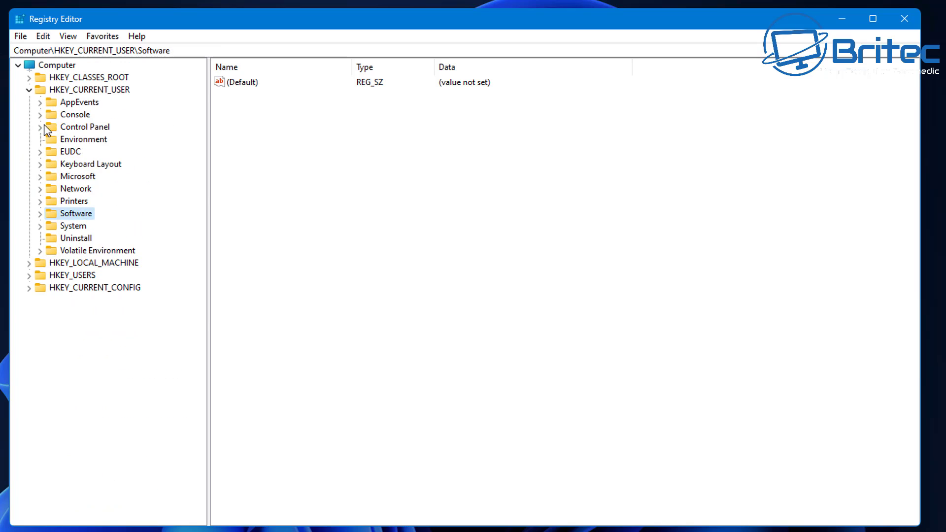
{"action": "left_click", "coordinate": [29, 90]}
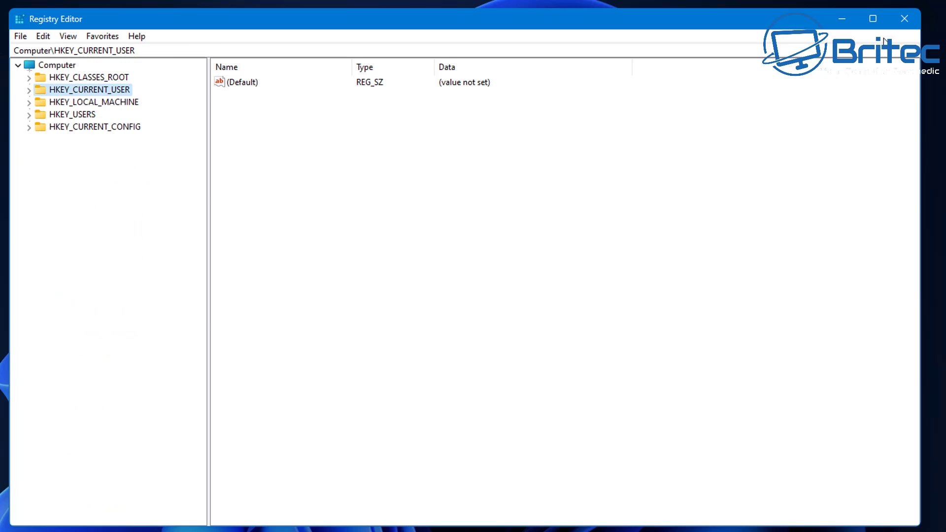
{"action": "left_click", "coordinate": [905, 19]}
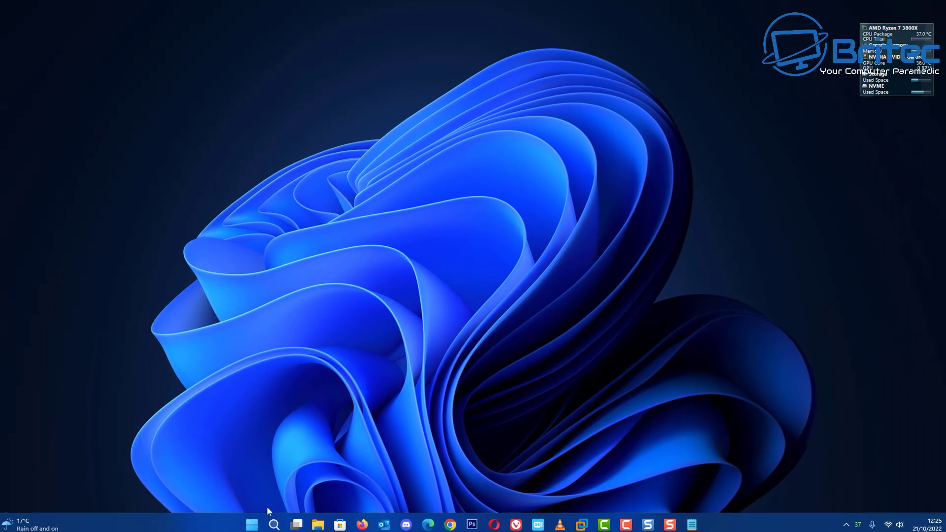
Step: Launch Task Manager from the Start right-click menu and restart the Windows Explorer process
{"action": "right_click", "coordinate": [252, 523]}
{"action": "left_click", "coordinate": [242, 404]}
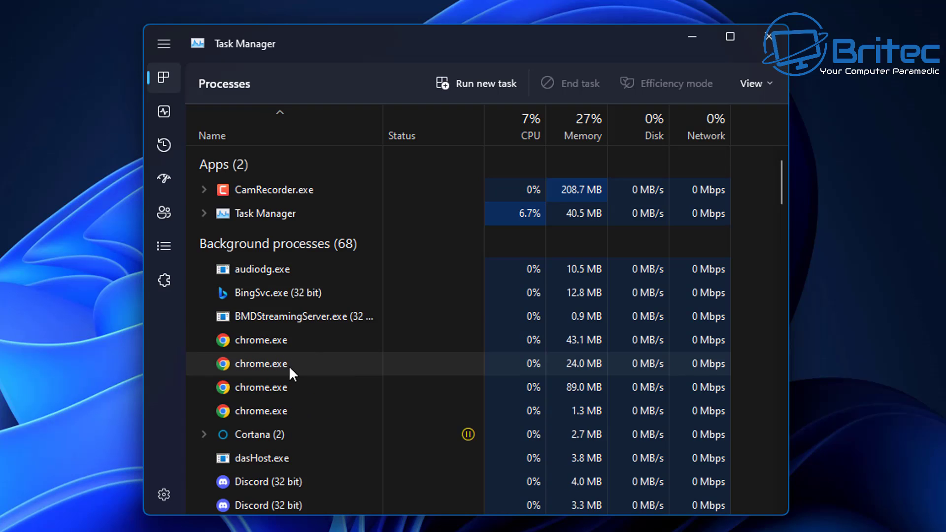
{"action": "scroll", "coordinate": [294, 374], "scroll_direction": "down", "scroll_amount": 8}
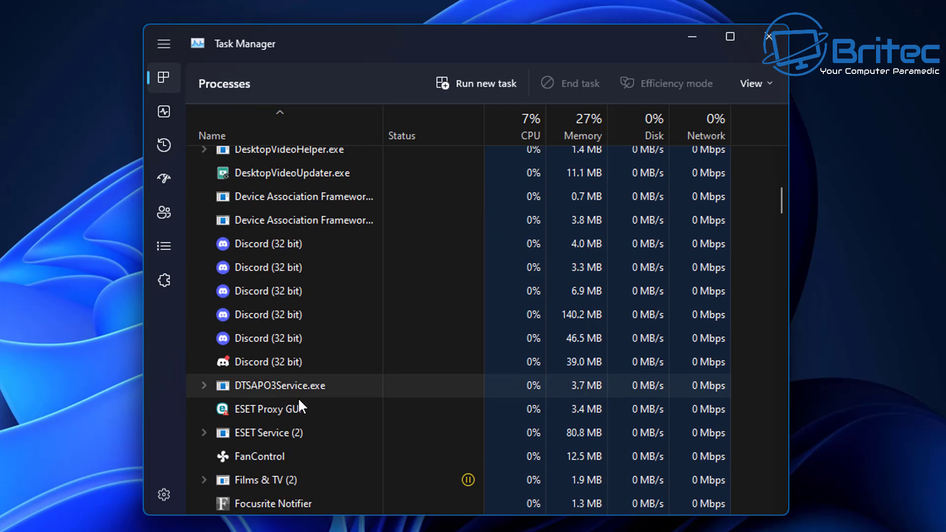
{"action": "scroll", "coordinate": [301, 401], "scroll_direction": "down", "scroll_amount": 3}
{"action": "left_click_drag", "start_coordinate": [782, 217], "coordinate": [752, 498]}
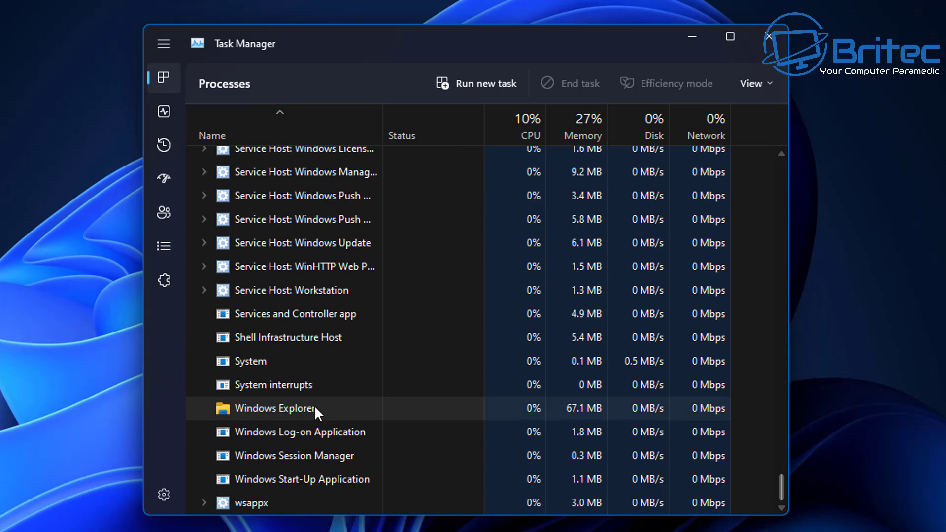
{"action": "right_click", "coordinate": [282, 408]}
{"action": "left_click", "coordinate": [331, 427]}
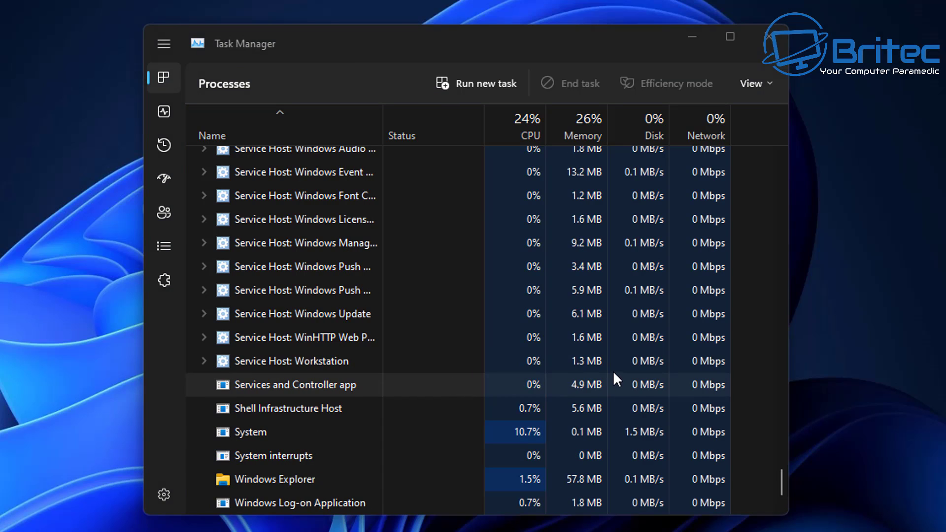
Step: Close Task Manager and test searches for 'car rep', 'movie' and 'food' in Windows Search
{"action": "left_click", "coordinate": [782, 41]}
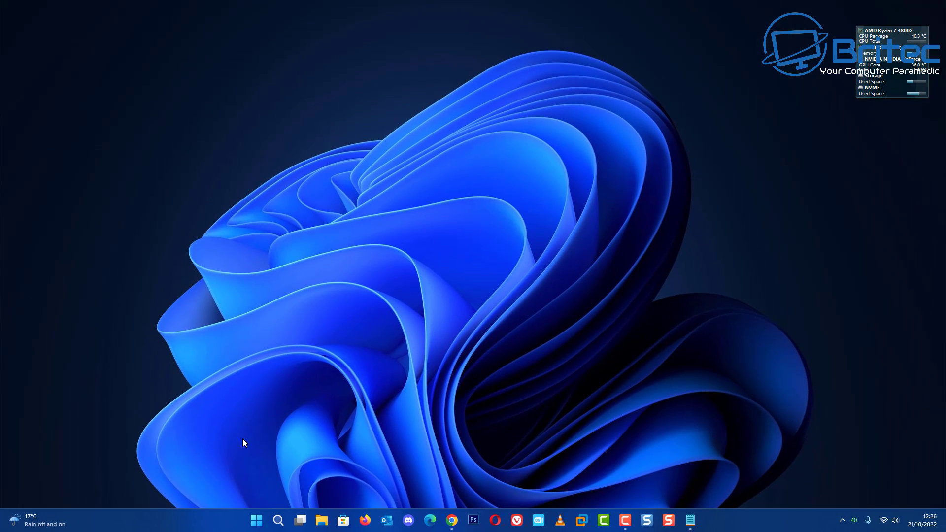
{"action": "left_click", "coordinate": [279, 521]}
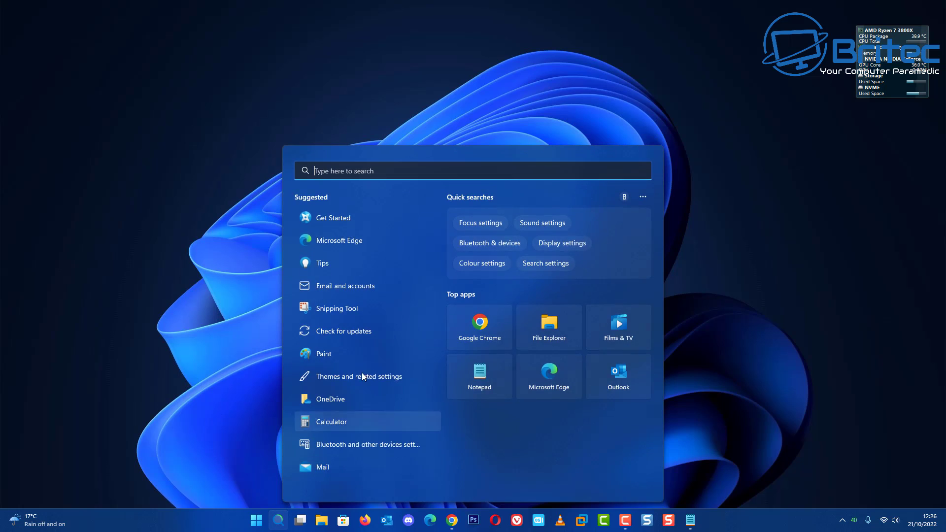
{"action": "type", "text": "car"}
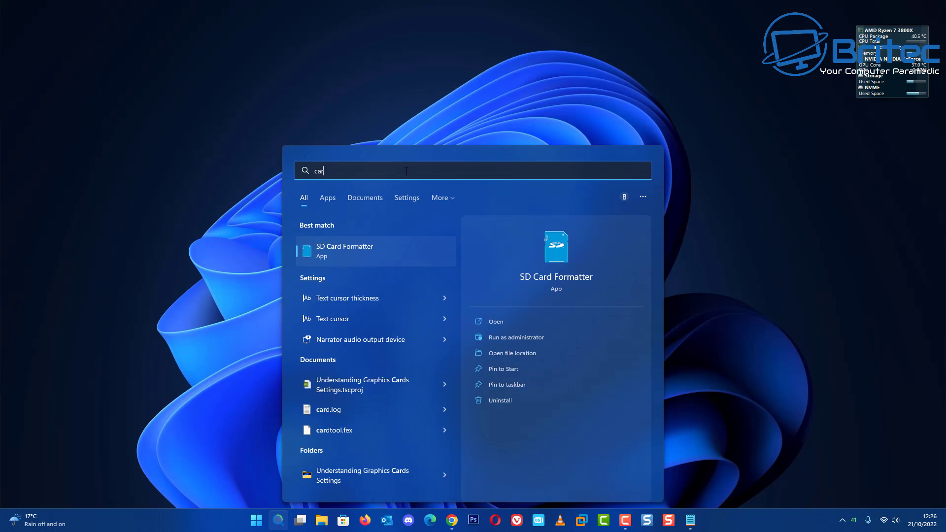
{"action": "type", "text": " repair"}
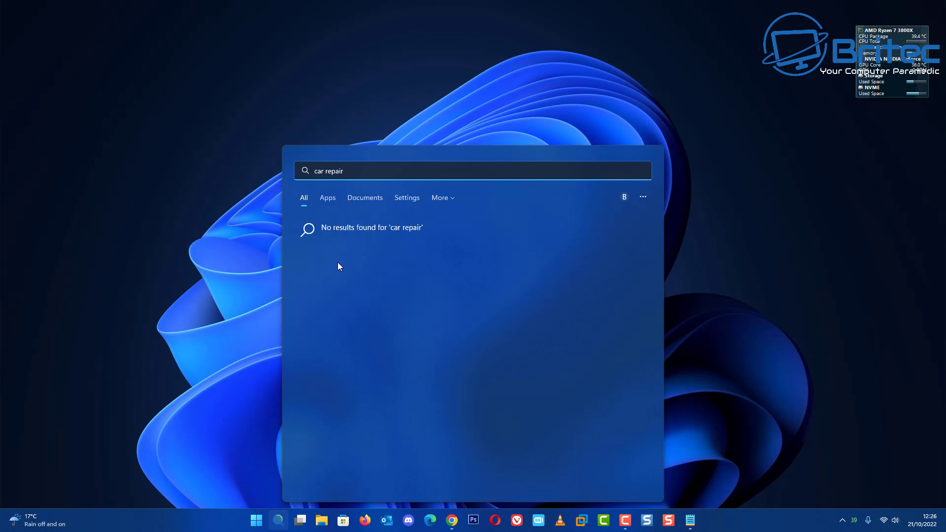
{"action": "left_click_drag", "start_coordinate": [314, 171], "coordinate": [344, 171]}
{"action": "type", "text": "movie"}
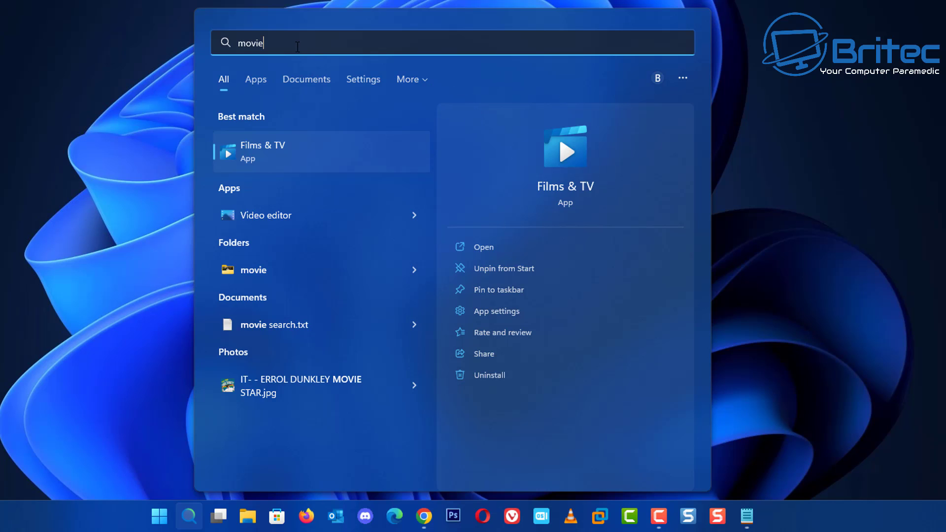
{"action": "left_click_drag", "start_coordinate": [297, 47], "coordinate": [206, 60]}
{"action": "type", "text": "food"}
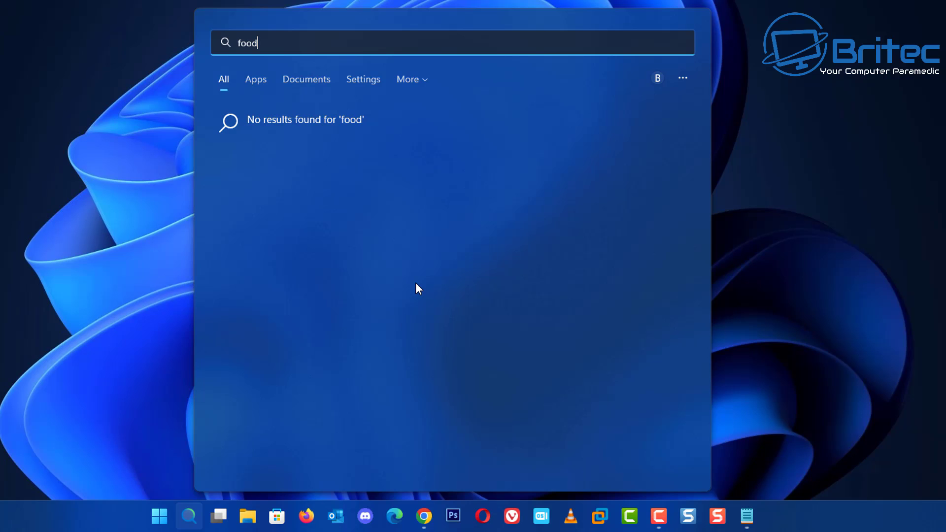
{"action": "left_click", "coordinate": [800, 267]}
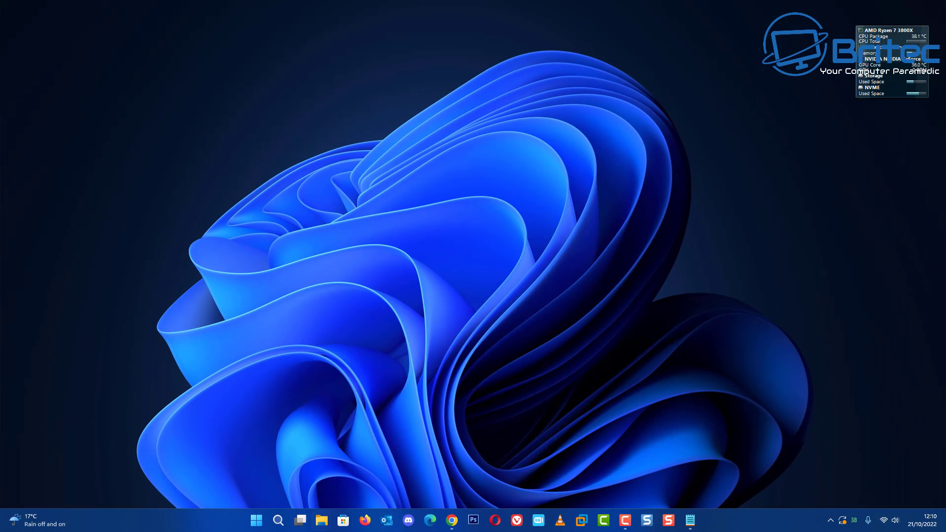
Step: Launch Registry Editor by searching 'regedit' and expand HKEY_CURRENT_USER\Software
{"action": "left_click", "coordinate": [277, 521]}
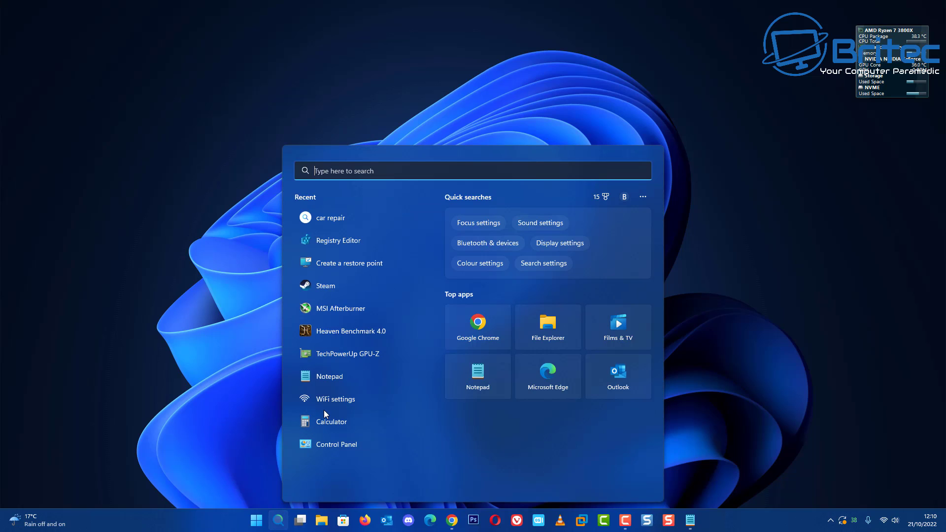
{"action": "type", "text": "regedit"}
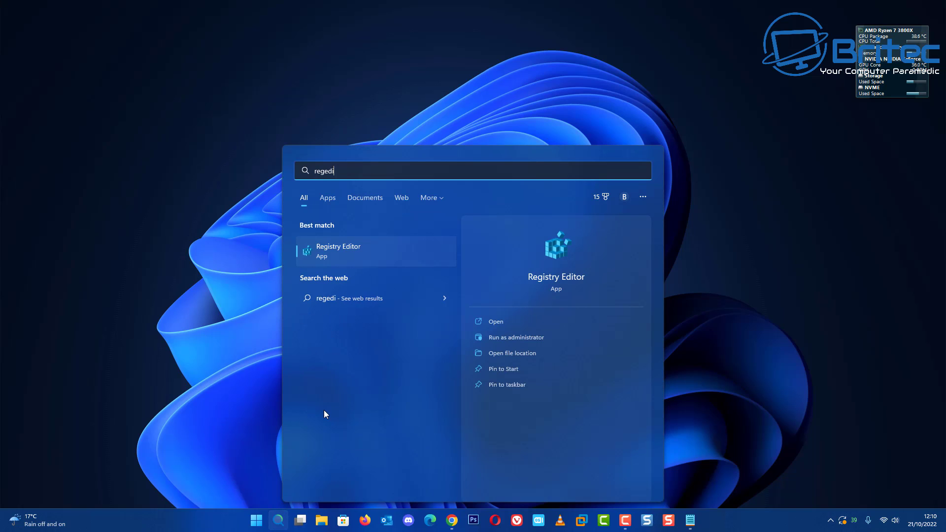
{"action": "left_click", "coordinate": [348, 246]}
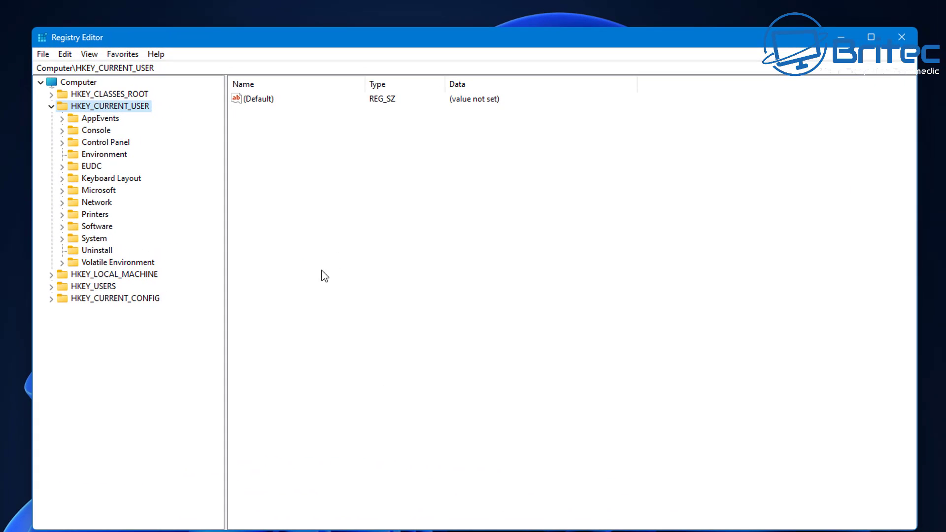
{"action": "left_click", "coordinate": [52, 106]}
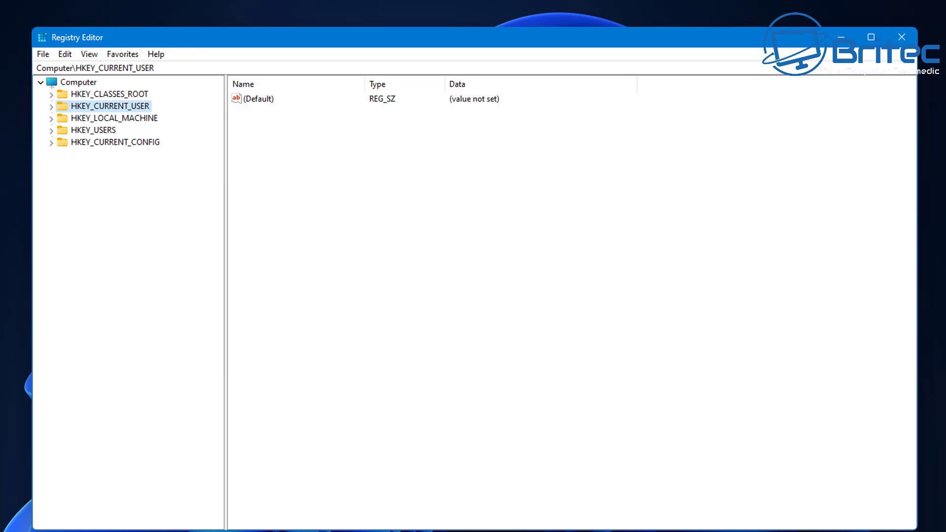
{"action": "left_click", "coordinate": [51, 107]}
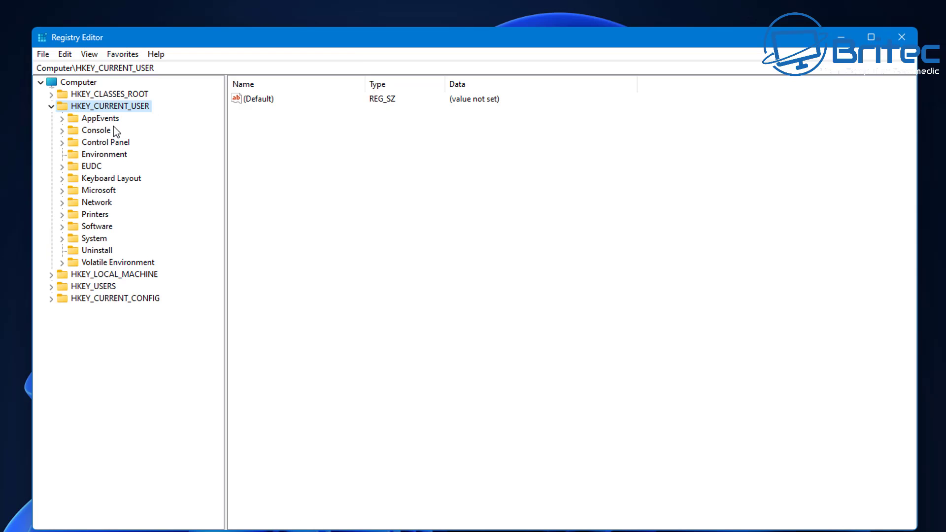
{"action": "left_click", "coordinate": [99, 226]}
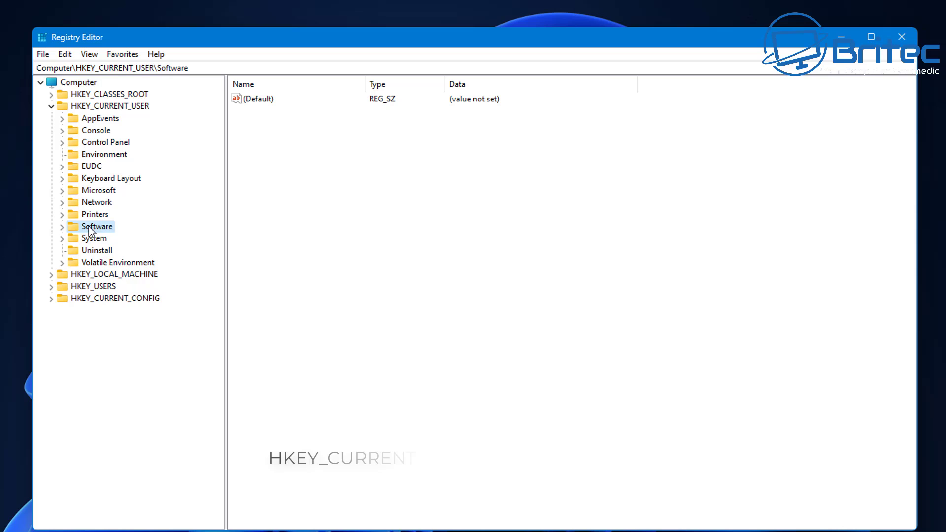
{"action": "left_click", "coordinate": [62, 226]}
Step: Expand Software\Policies\Microsoft\Windows in the tree and select the Windows key
{"action": "scroll", "coordinate": [157, 312], "scroll_direction": "down", "scroll_amount": 10}
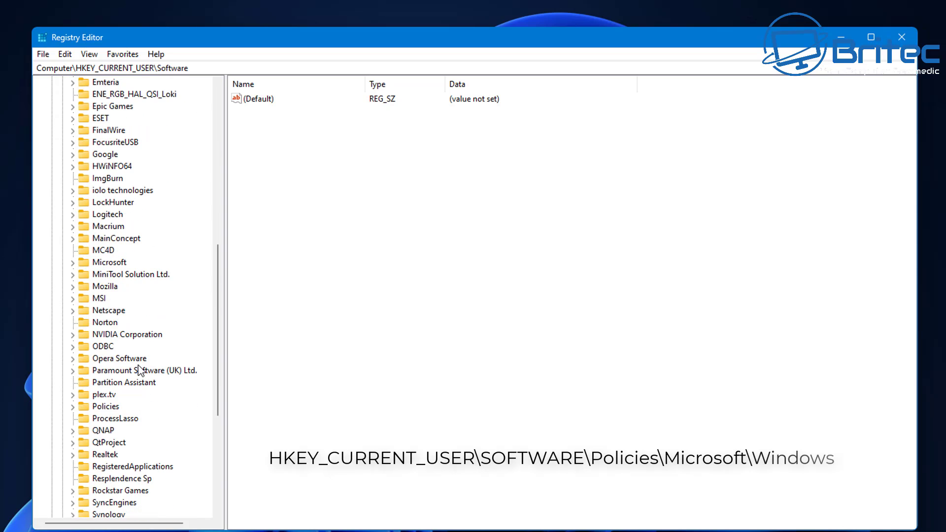
{"action": "left_click", "coordinate": [106, 298]}
{"action": "left_click", "coordinate": [73, 299]}
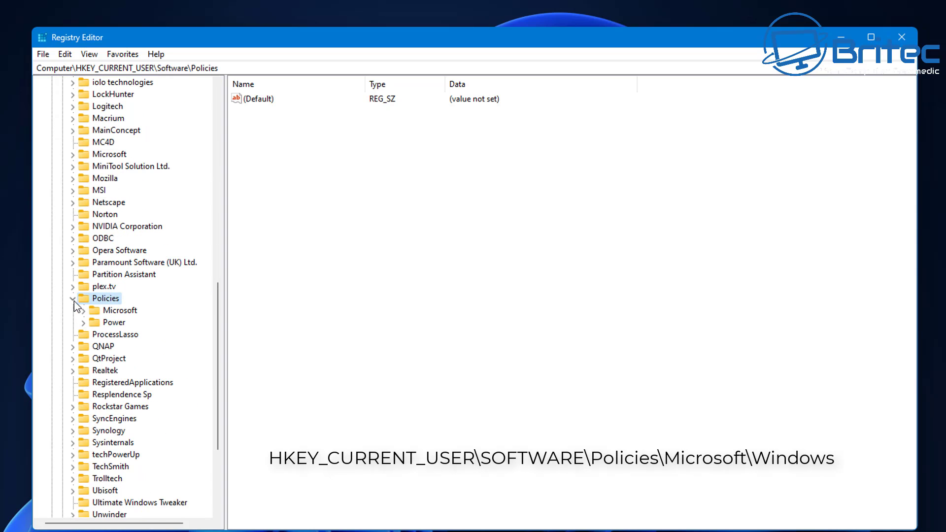
{"action": "left_click", "coordinate": [120, 311]}
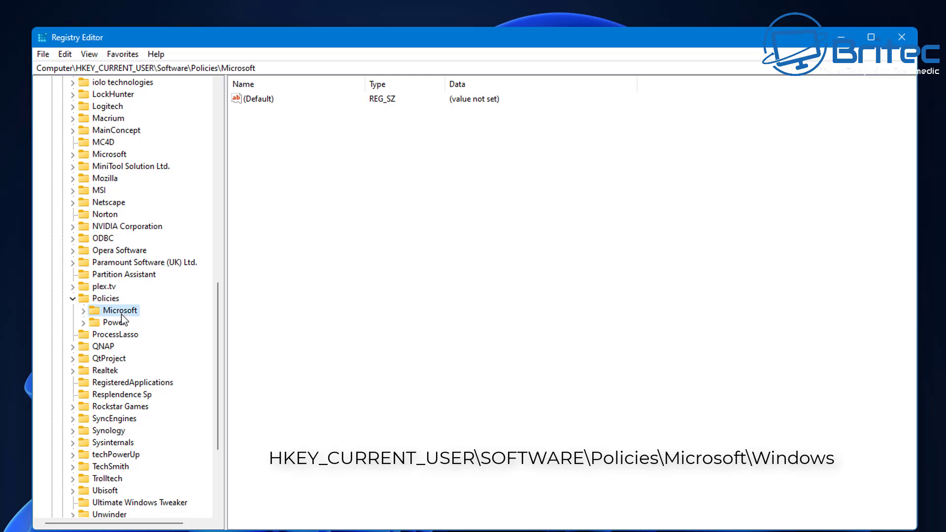
{"action": "left_click", "coordinate": [82, 311]}
{"action": "left_click", "coordinate": [129, 347]}
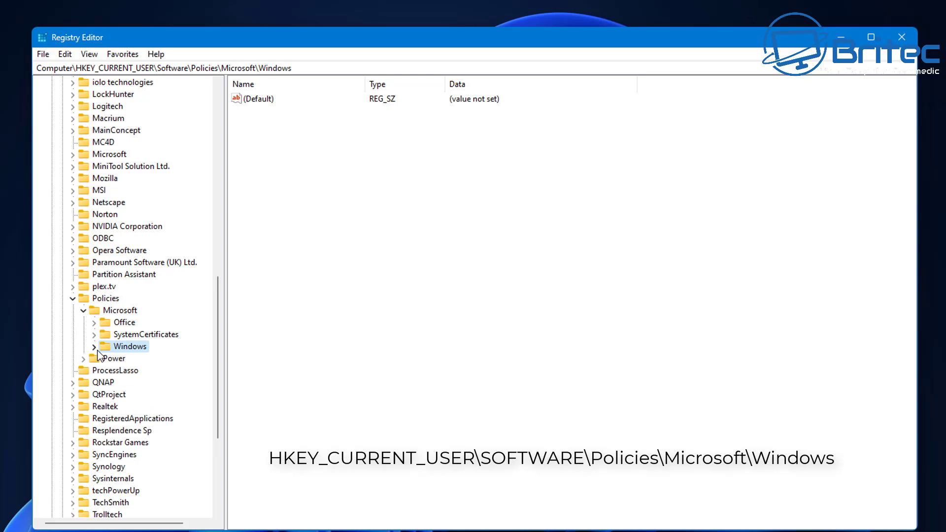
{"action": "left_click", "coordinate": [94, 347]}
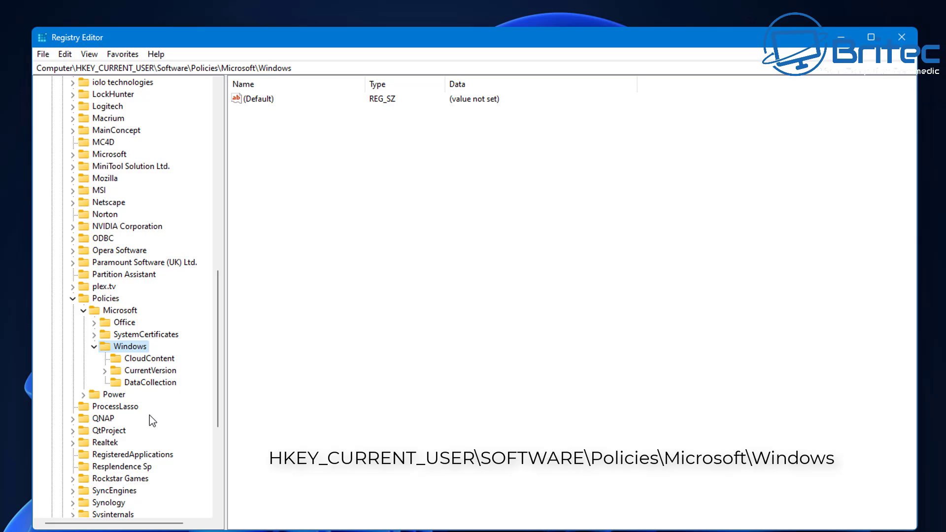
{"action": "right_click", "coordinate": [131, 347]}
Step: Create a new key named Explorer under Policies\Microsoft\Windows
{"action": "mouse_move", "coordinate": [262, 369]}
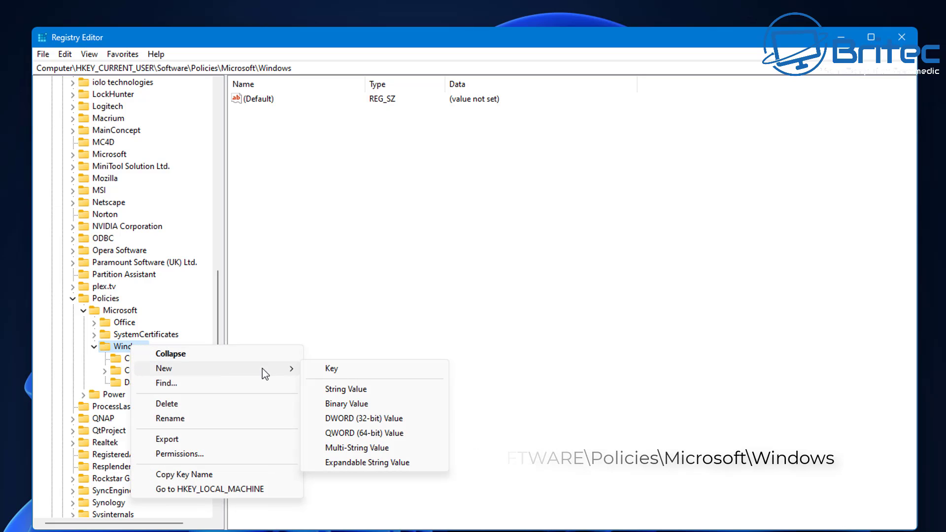
{"action": "left_click", "coordinate": [339, 371]}
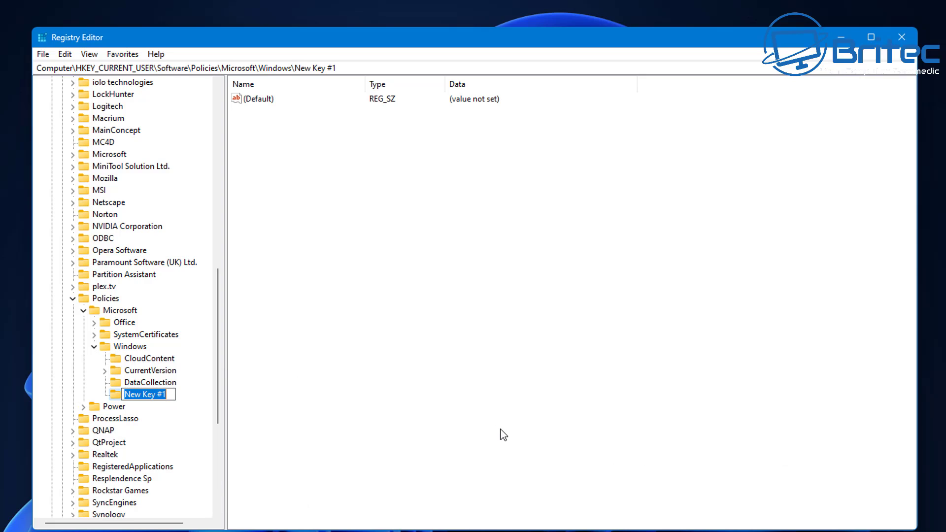
{"action": "type", "text": "Explor"}
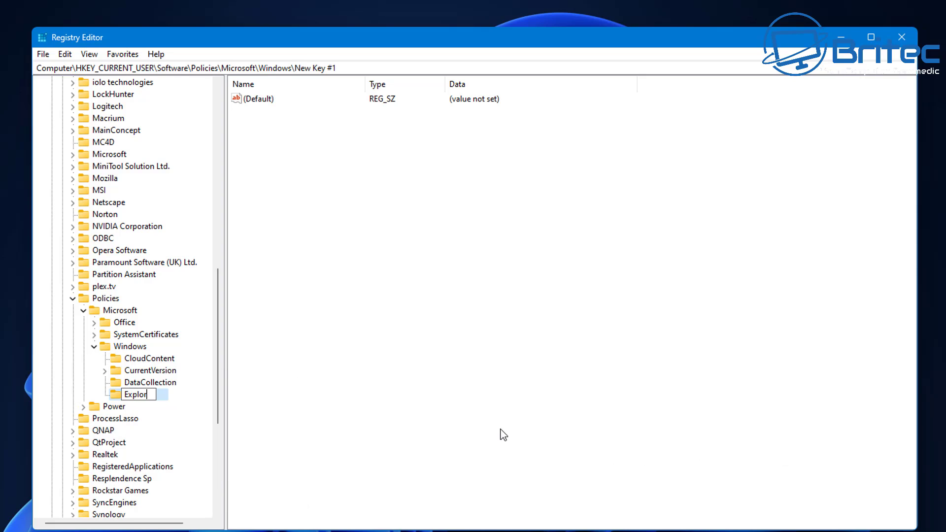
{"action": "type", "text": "er"}
{"action": "left_click", "coordinate": [178, 397]}
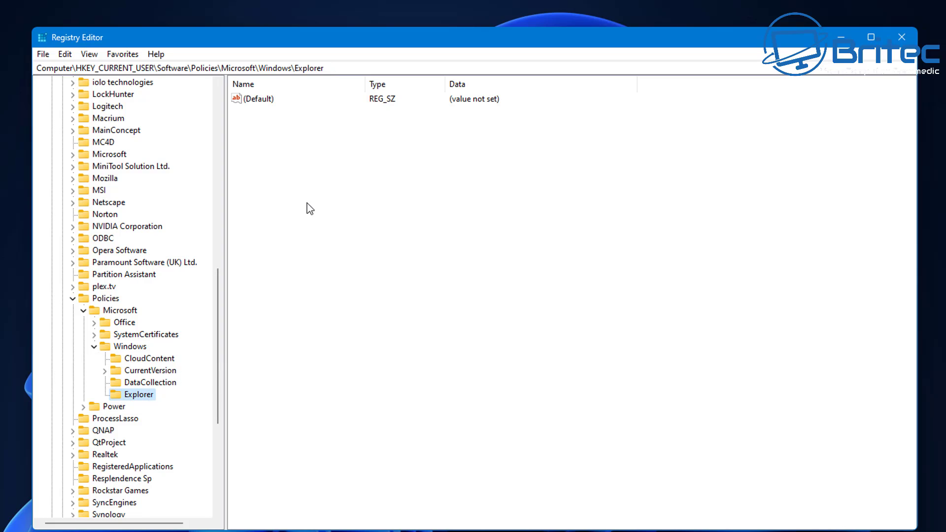
Step: Add a DWORD (32-bit) value DisableSearchBoxSuggestions in Explorer, check its data, and close the editor unchanged
{"action": "left_click", "coordinate": [304, 186]}
{"action": "right_click", "coordinate": [284, 162]}
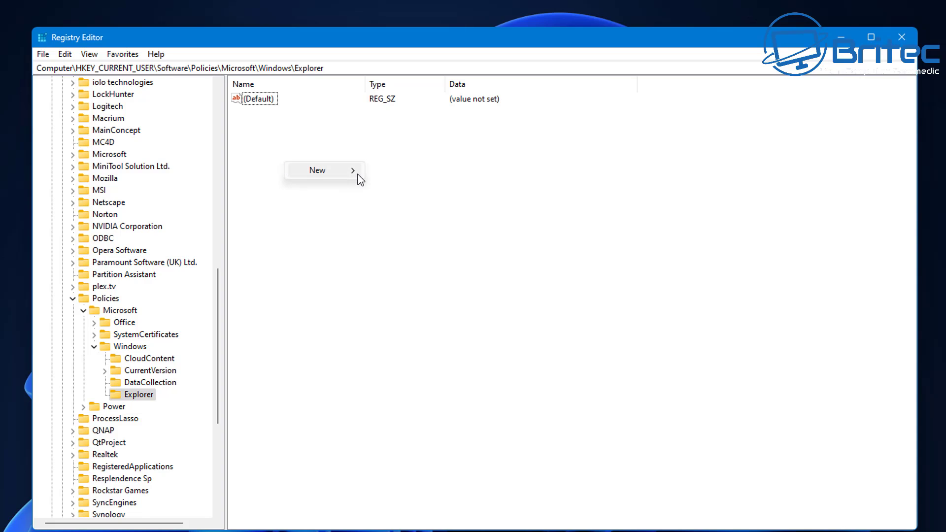
{"action": "mouse_move", "coordinate": [358, 175]}
{"action": "left_click", "coordinate": [422, 223]}
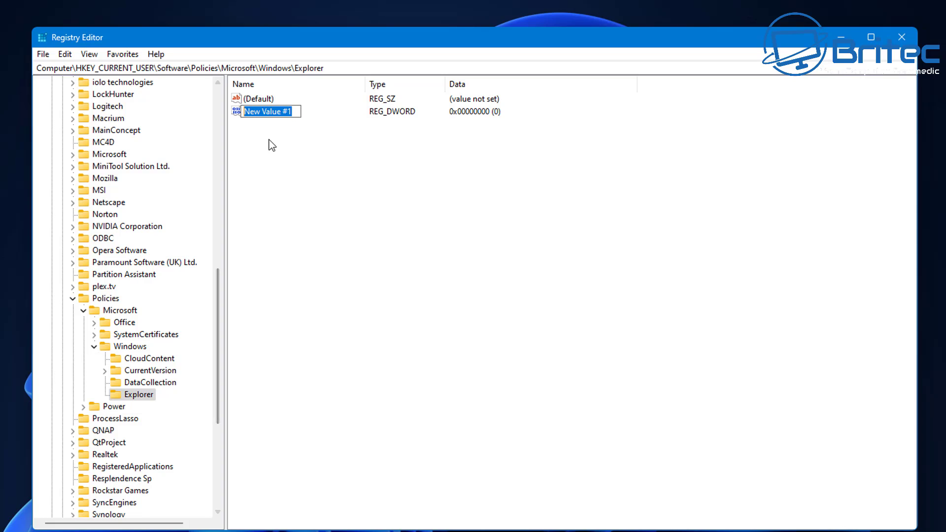
{"action": "type", "text": "DisableSearchBoxSuggestions"}
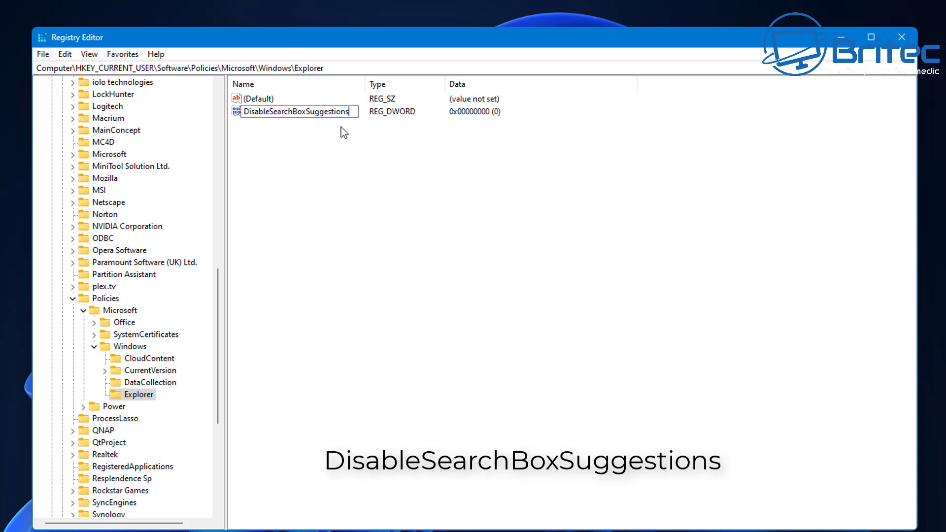
{"action": "key", "text": "Return"}
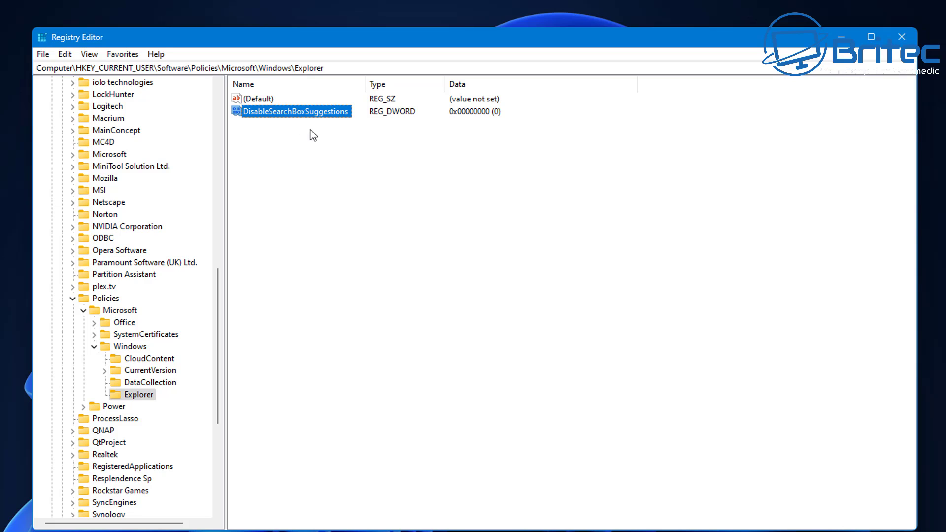
{"action": "left_click", "coordinate": [265, 125]}
{"action": "double_click", "coordinate": [296, 115]}
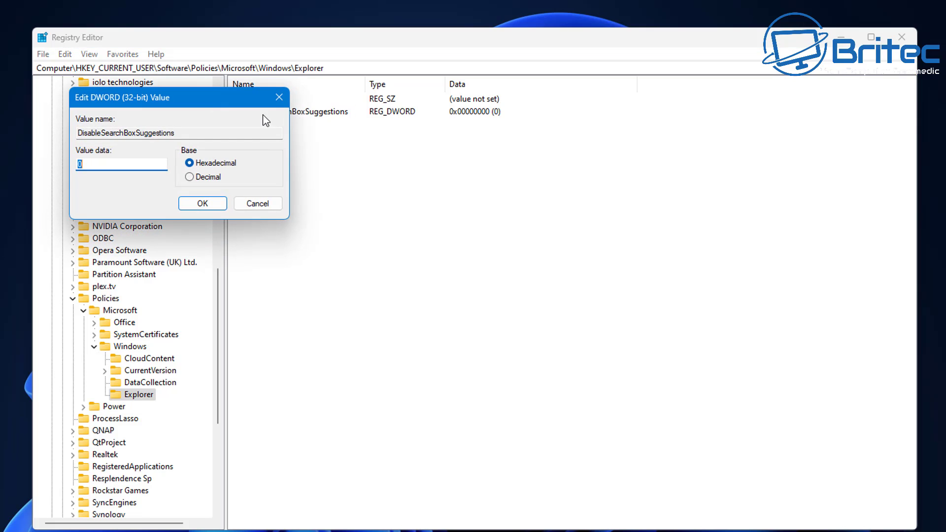
{"action": "left_click_drag", "start_coordinate": [220, 114], "coordinate": [370, 145]}
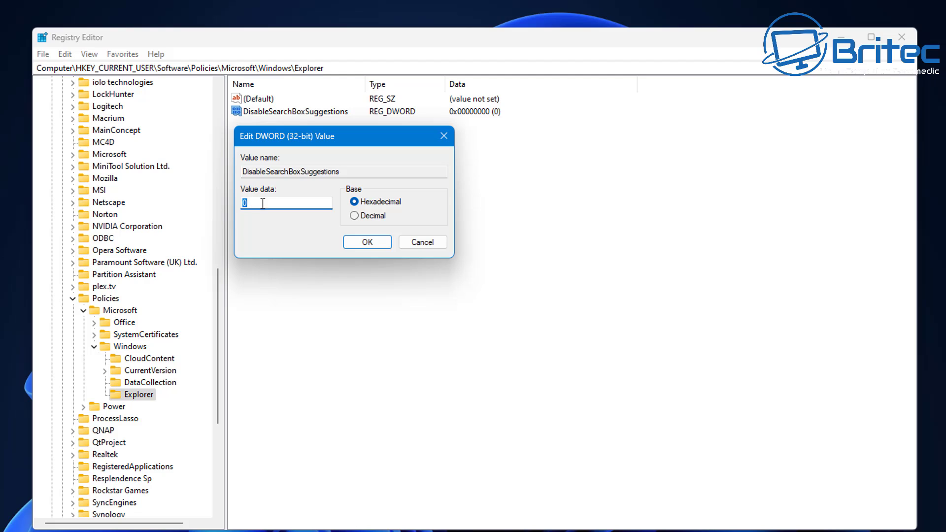
{"action": "left_click", "coordinate": [444, 136]}
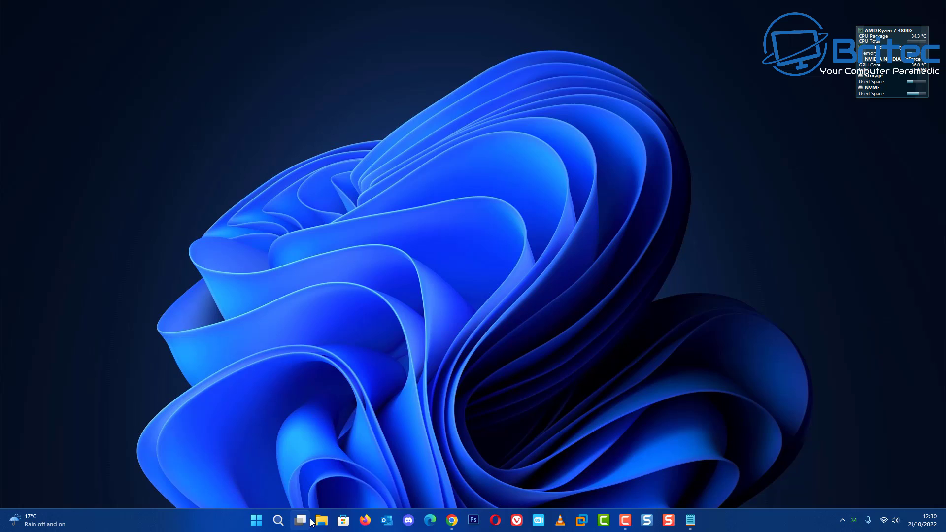
Step: Open File Explorer at This PC and close it, twice in a row
{"action": "left_click", "coordinate": [319, 521]}
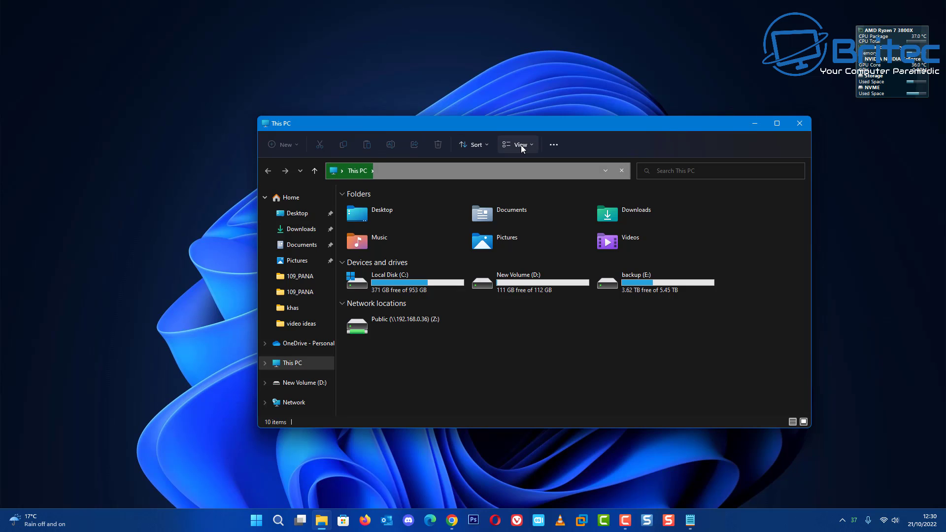
{"action": "left_click", "coordinate": [802, 127]}
{"action": "left_click", "coordinate": [322, 521]}
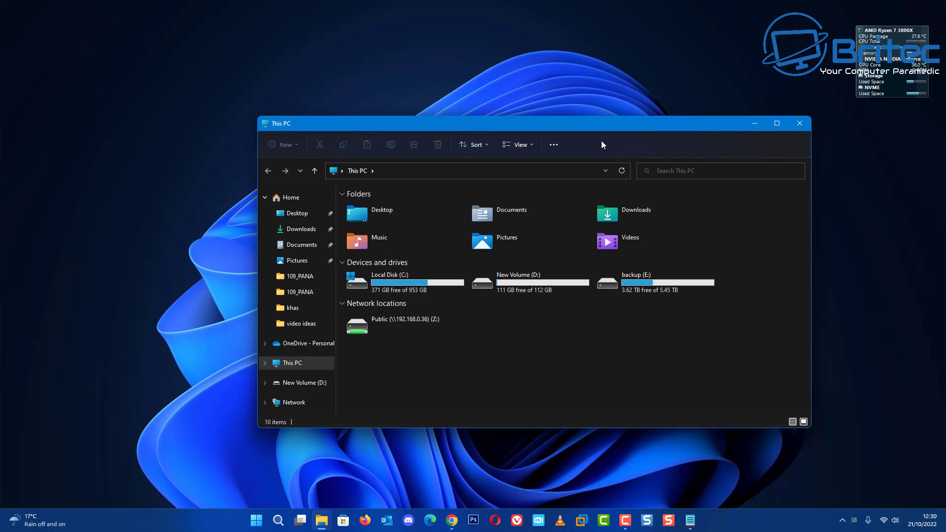
{"action": "left_click", "coordinate": [797, 126]}
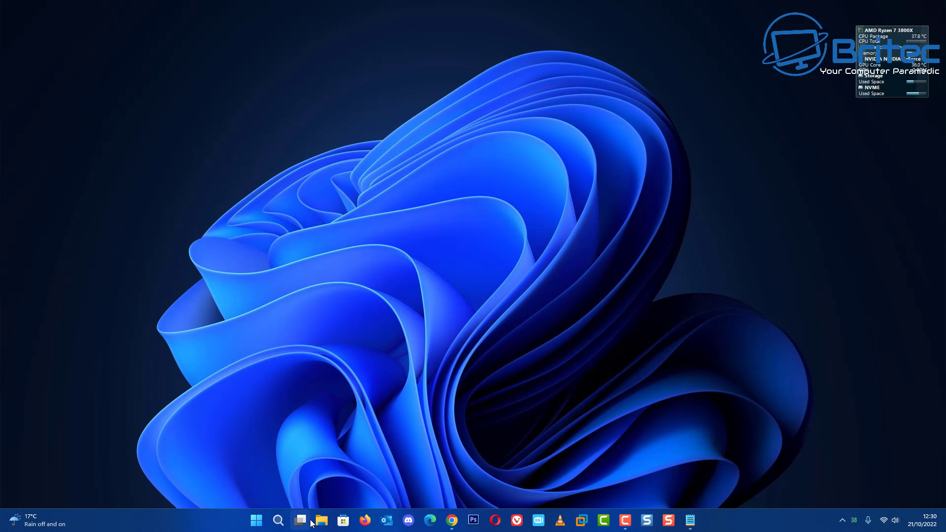
{"action": "left_click", "coordinate": [278, 521]}
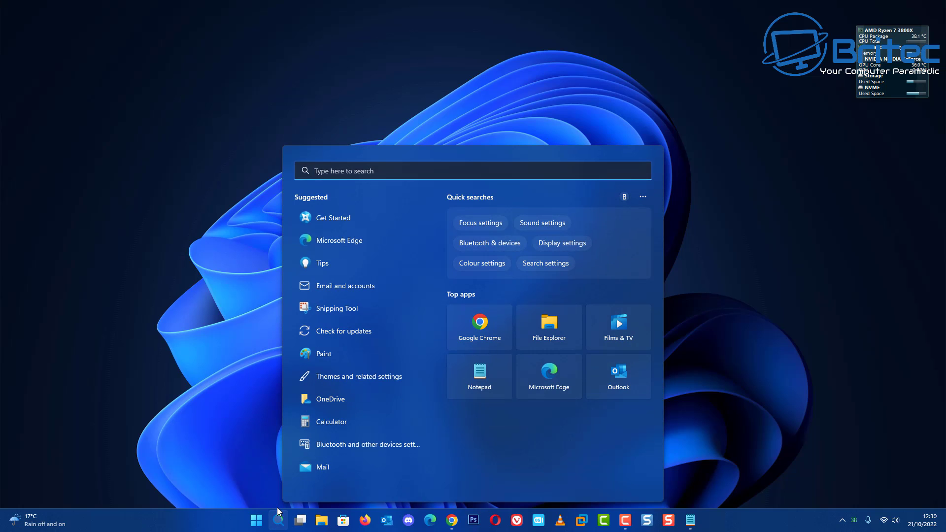
{"action": "type", "text": "winver"}
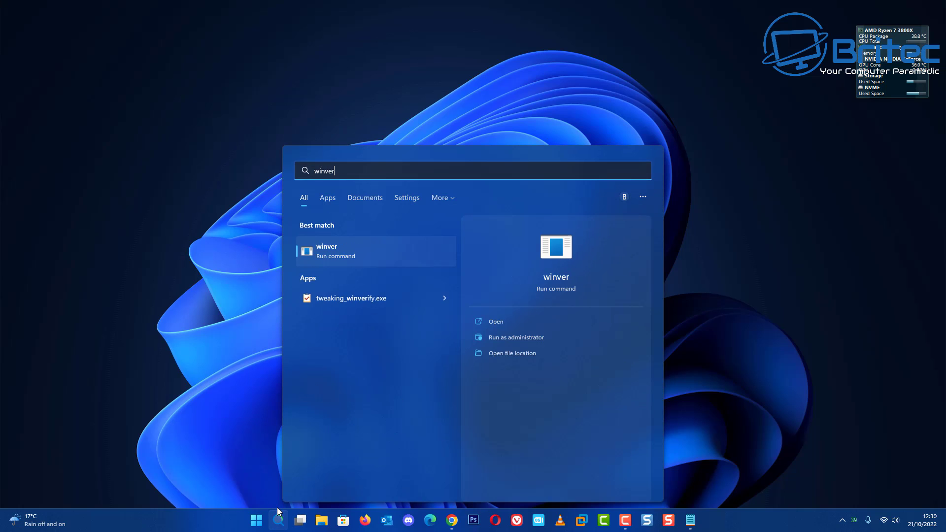
{"action": "key", "text": "Return"}
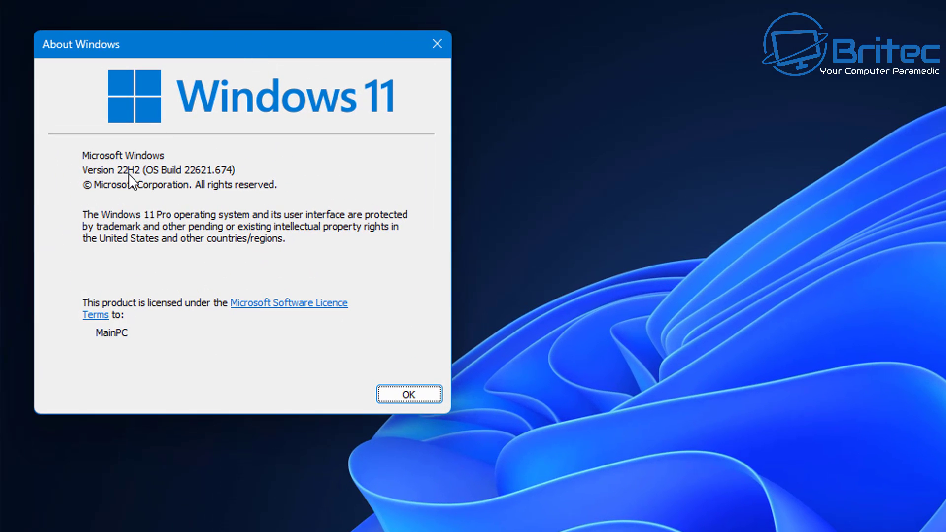
{"action": "left_click", "coordinate": [437, 44]}
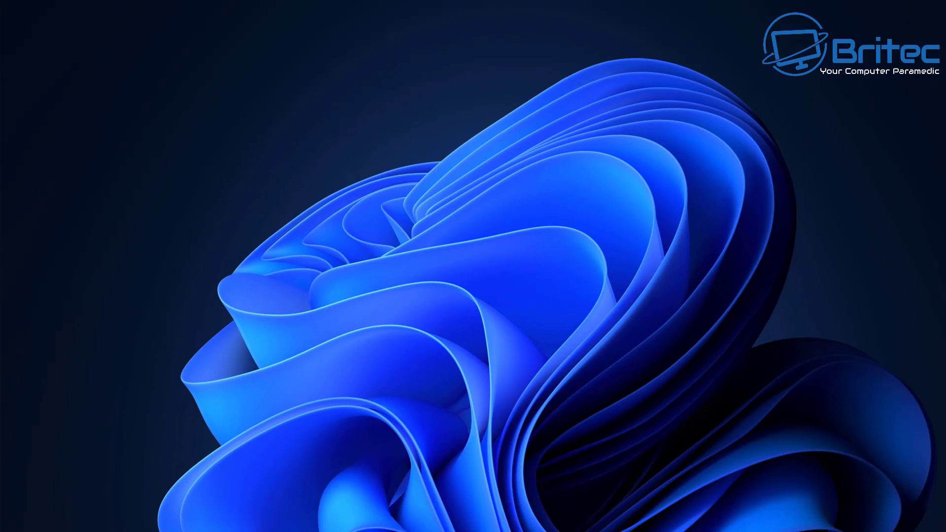
{"action": "left_click", "coordinate": [278, 520]}
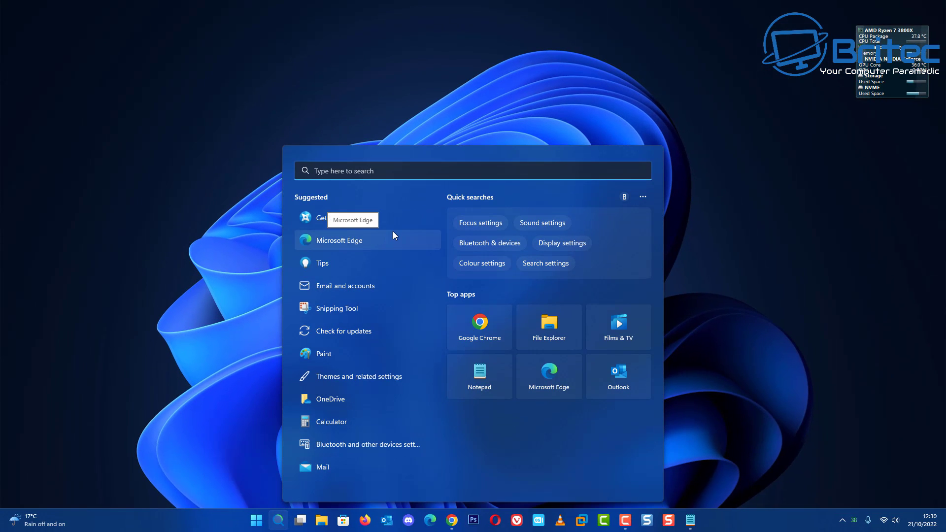
Step: Launch Registry Editor via 'regedit' search and expand HKEY_LOCAL_MACHINE\SOFTWARE
{"action": "type", "text": "regedi"}
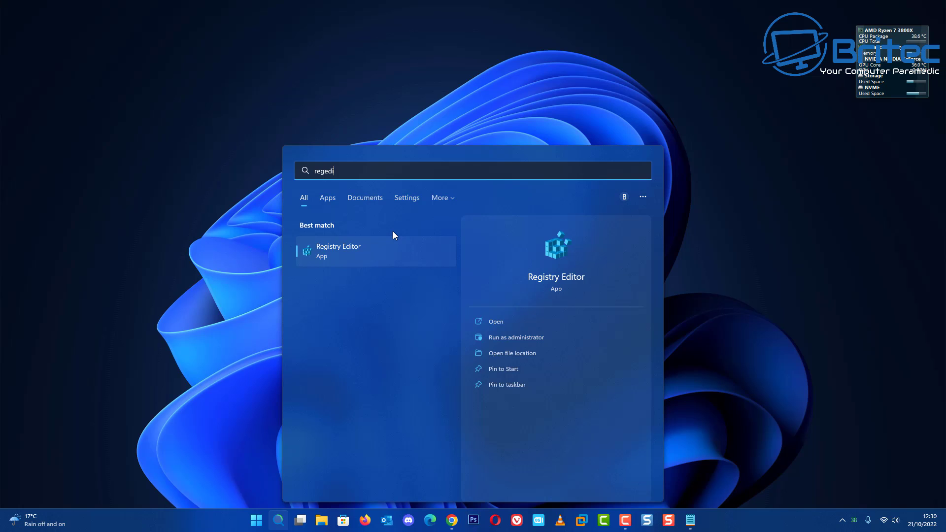
{"action": "type", "text": "t"}
{"action": "left_click", "coordinate": [332, 249]}
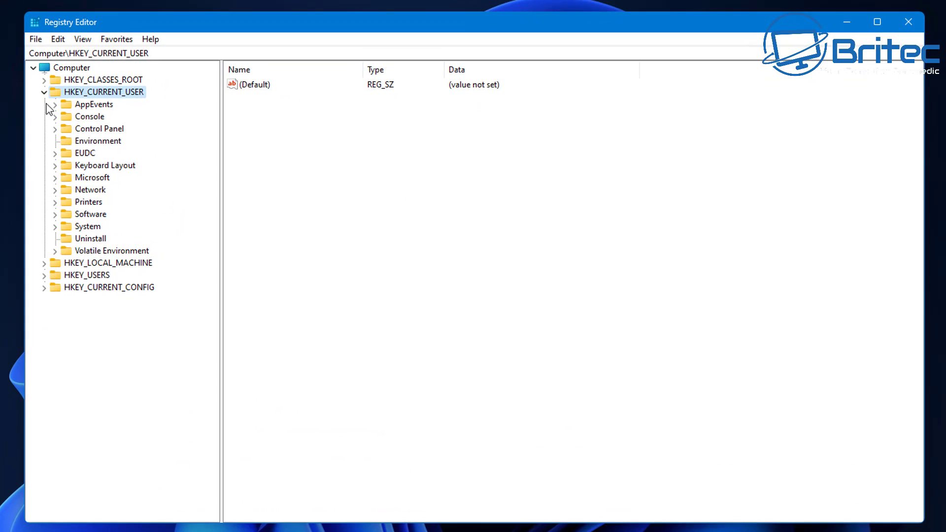
{"action": "left_click", "coordinate": [45, 92]}
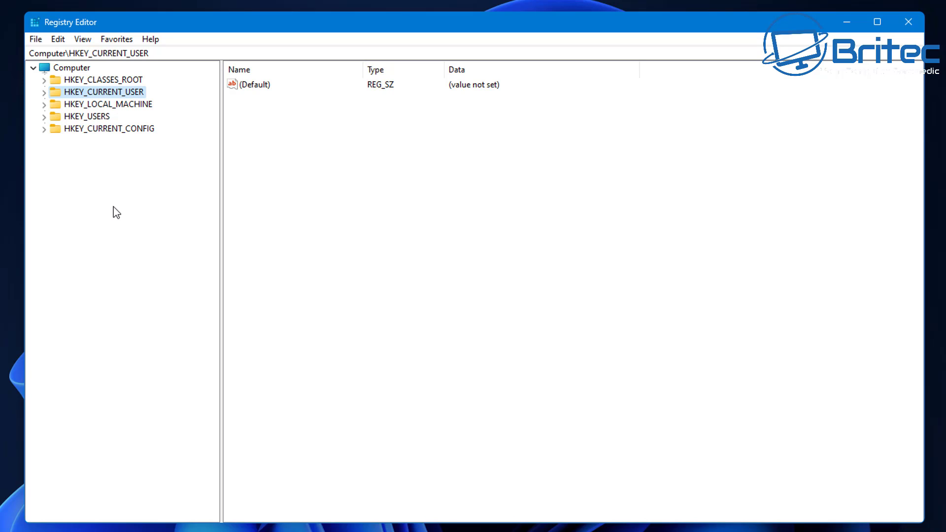
{"action": "left_click", "coordinate": [108, 104]}
{"action": "left_click", "coordinate": [43, 105]}
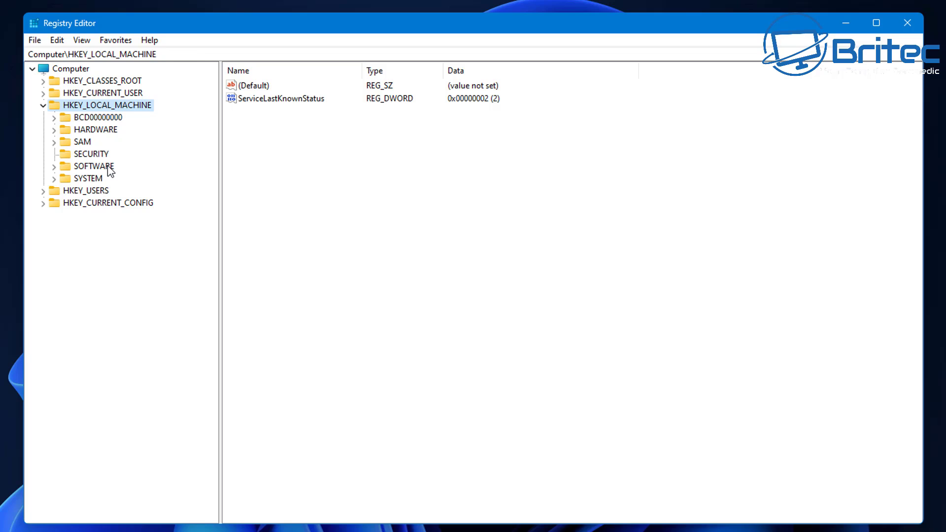
{"action": "left_click", "coordinate": [109, 168]}
{"action": "left_click", "coordinate": [54, 166]}
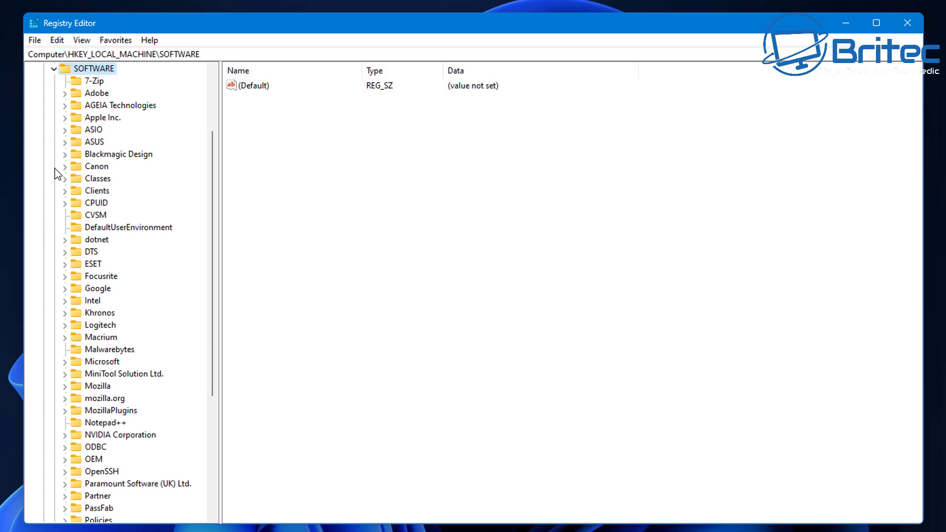
Step: Expand Microsoft\Windows\CurrentVersion and select the Shell Extensions key
{"action": "left_click", "coordinate": [105, 365]}
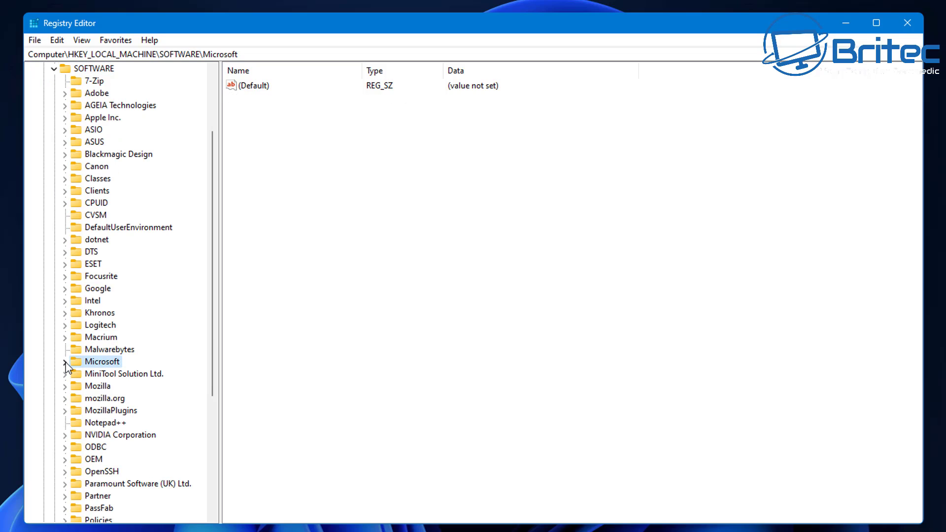
{"action": "double_click", "coordinate": [105, 366]}
{"action": "scroll", "coordinate": [127, 355], "scroll_direction": "down", "scroll_amount": 5}
{"action": "scroll", "coordinate": [126, 384], "scroll_direction": "down", "scroll_amount": 19}
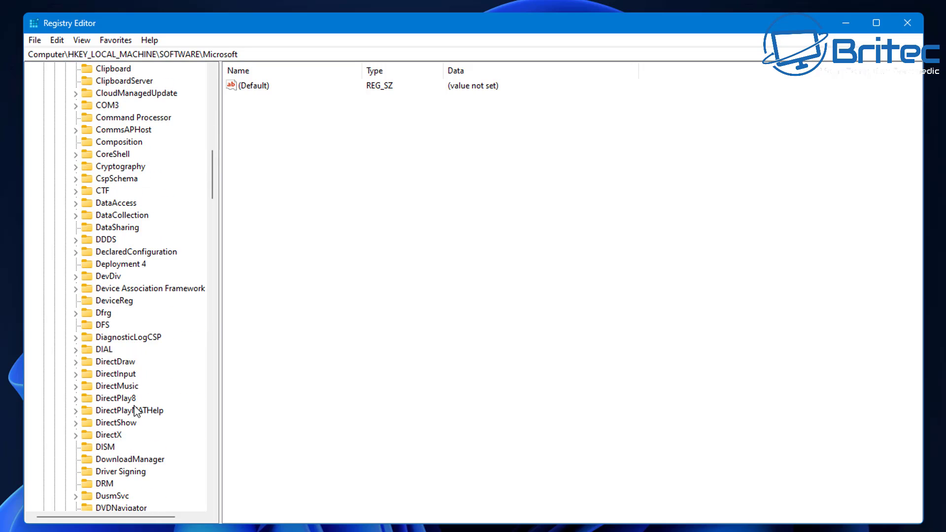
{"action": "scroll", "coordinate": [135, 424], "scroll_direction": "down", "scroll_amount": 20}
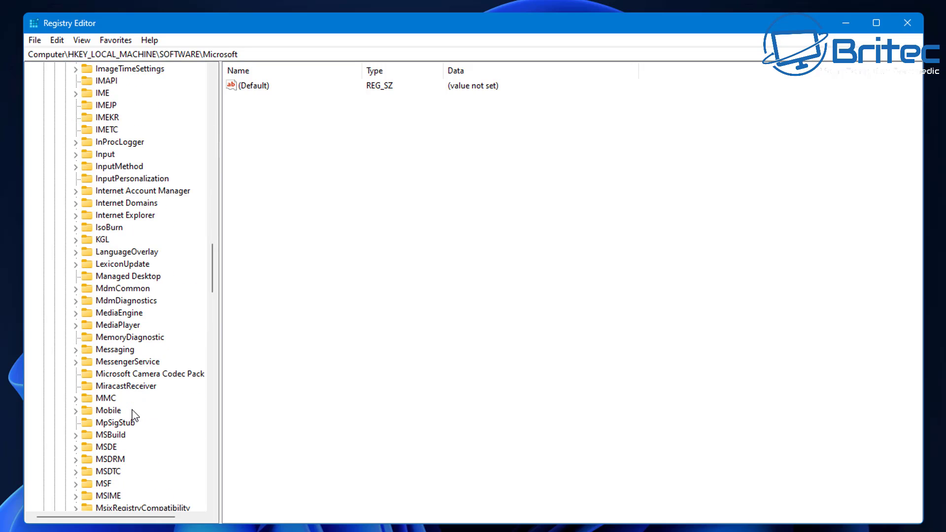
{"action": "scroll", "coordinate": [137, 438], "scroll_direction": "down", "scroll_amount": 18}
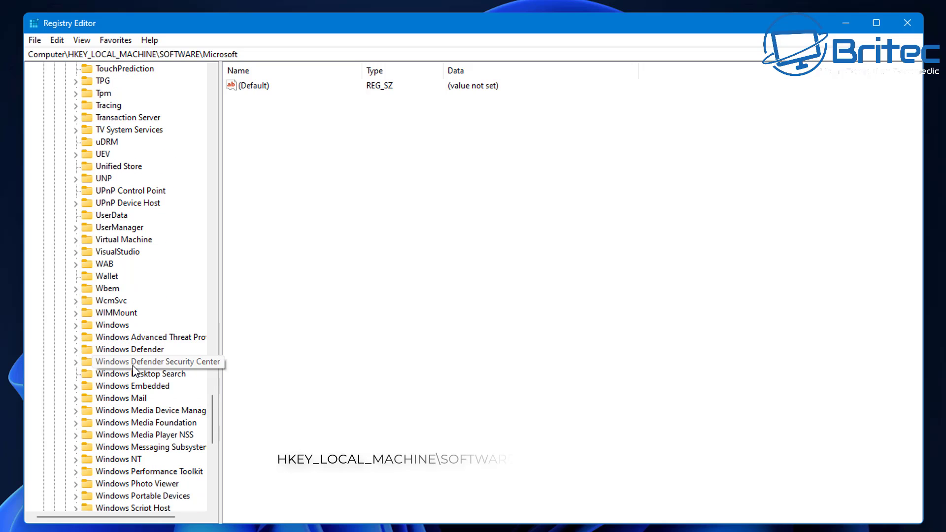
{"action": "left_click", "coordinate": [112, 326]}
{"action": "left_click", "coordinate": [75, 325]}
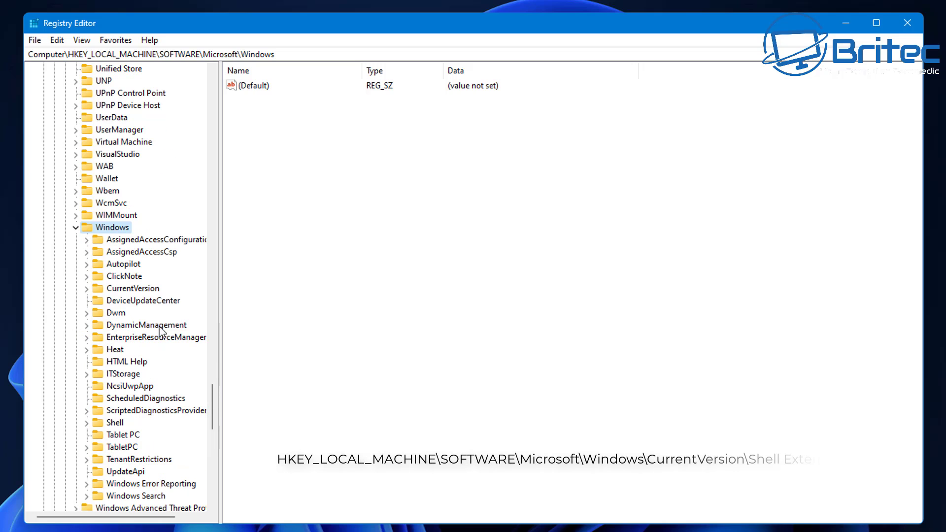
{"action": "left_click", "coordinate": [99, 294]}
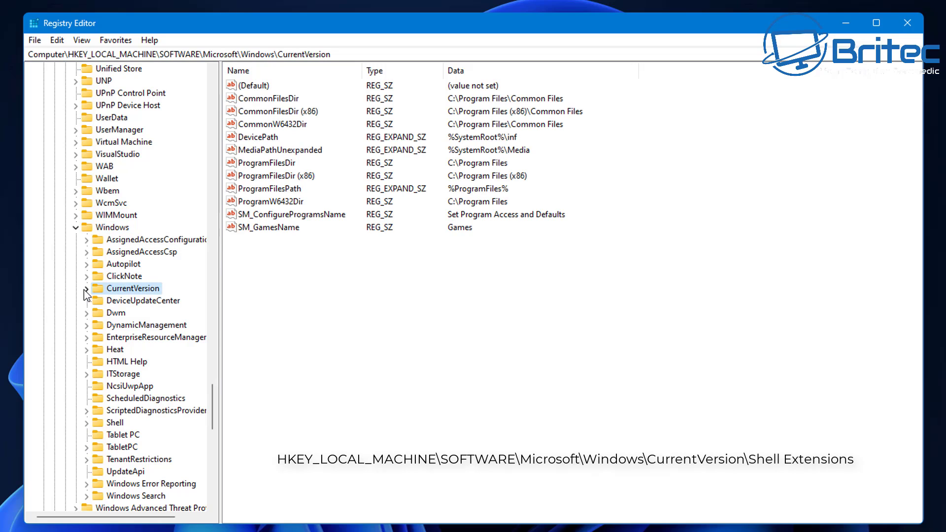
{"action": "left_click", "coordinate": [87, 290]}
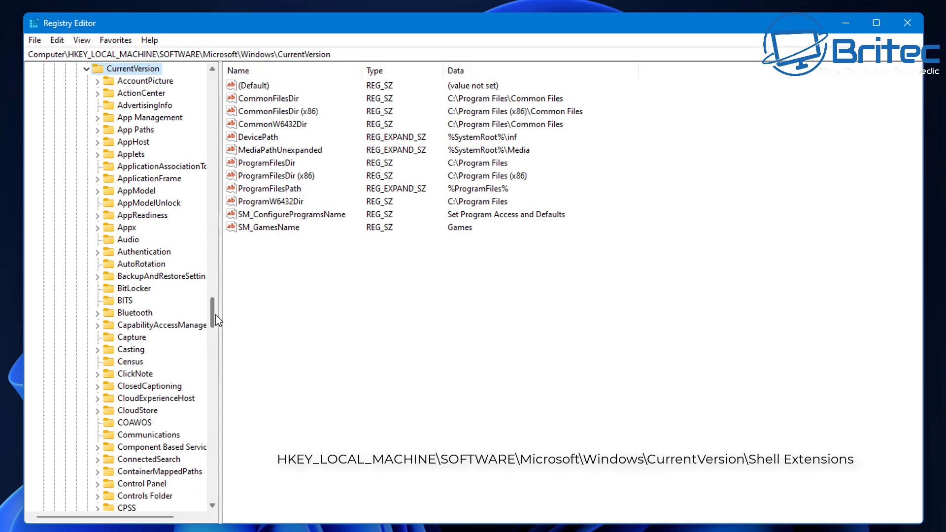
{"action": "left_click_drag", "start_coordinate": [213, 315], "coordinate": [212, 400]}
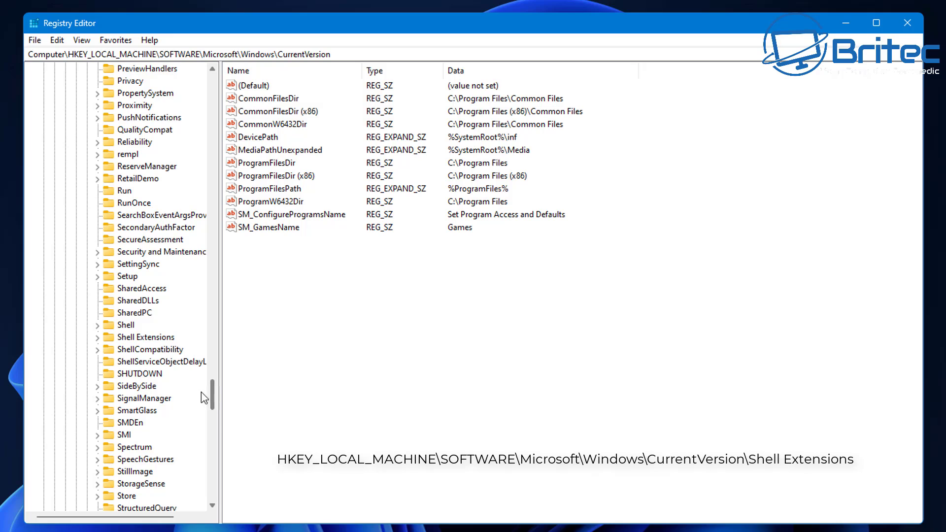
{"action": "left_click", "coordinate": [134, 338]}
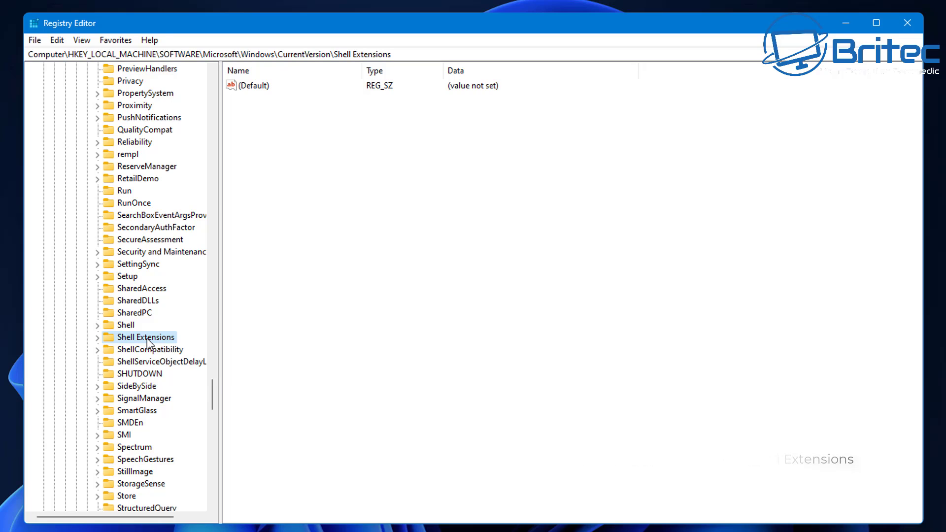
Step: Expand Shell Extensions and select its Blocked subkey
{"action": "double_click", "coordinate": [147, 339]}
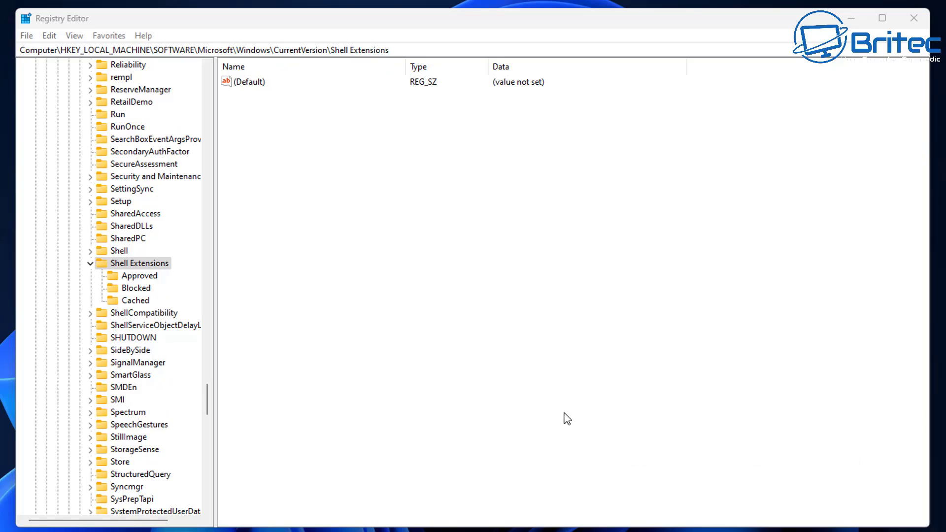
{"action": "left_click", "coordinate": [144, 264]}
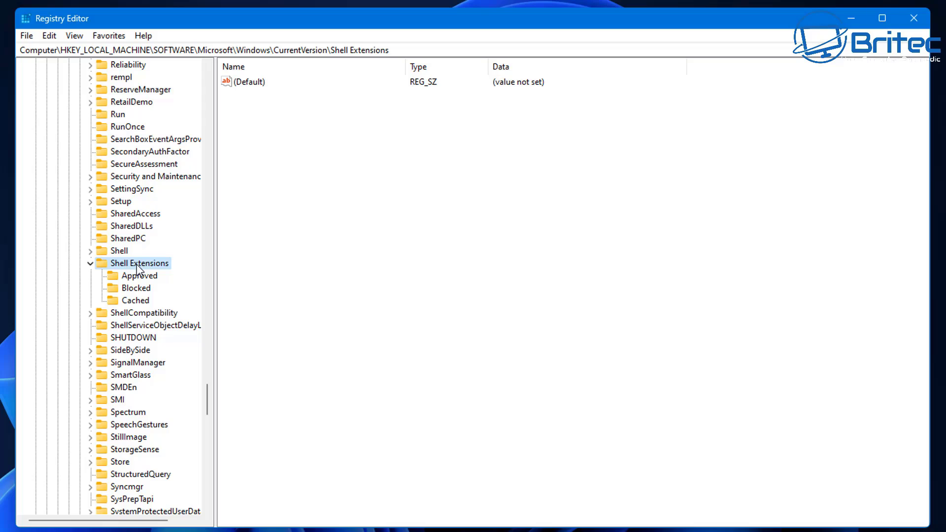
{"action": "left_click", "coordinate": [90, 263]}
{"action": "left_click", "coordinate": [91, 264]}
{"action": "left_click", "coordinate": [128, 289]}
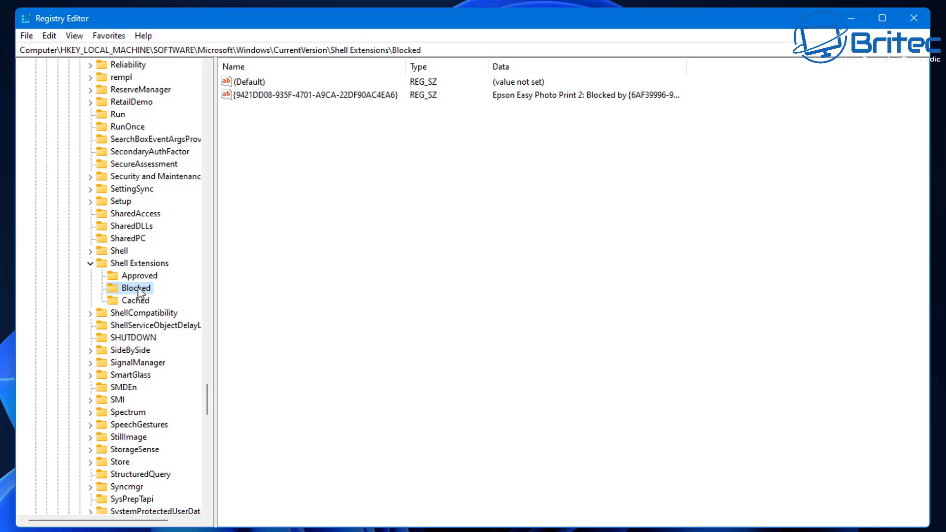
{"action": "left_click", "coordinate": [124, 265]}
{"action": "right_click", "coordinate": [124, 267]}
{"action": "mouse_move", "coordinate": [170, 289]}
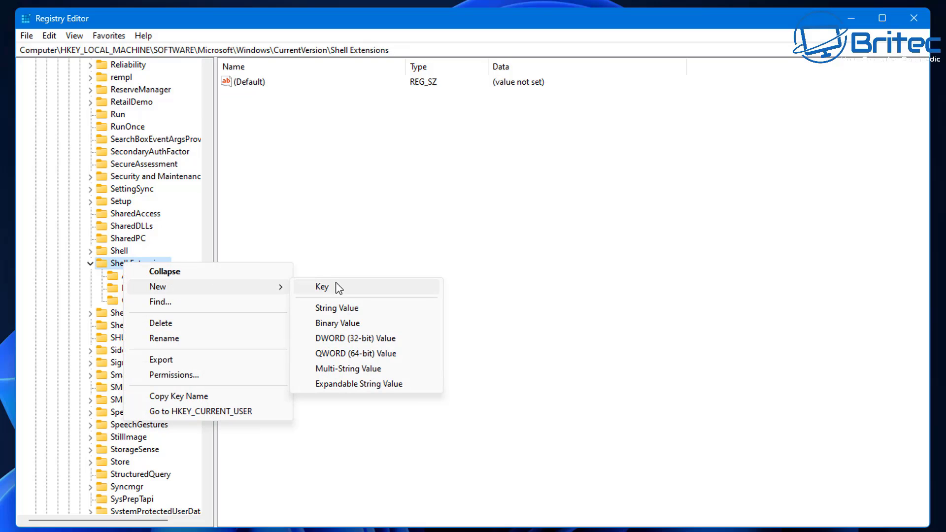
{"action": "left_click", "coordinate": [474, 298]}
{"action": "left_click", "coordinate": [137, 289]}
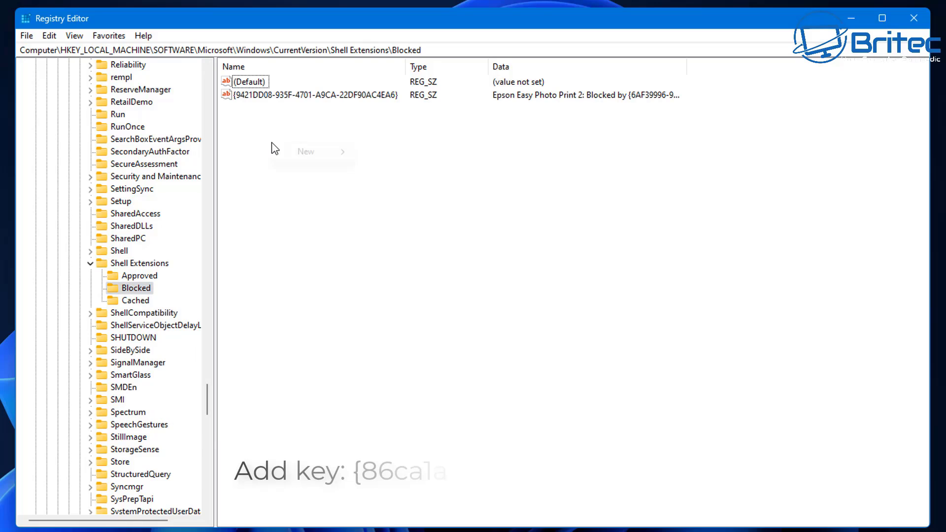
Step: Add a string value in Blocked named {e2bf9676-5f8F-435c-97eb-11607A5BEDF7} by pasting the GUID
{"action": "right_click", "coordinate": [272, 145]}
{"action": "mouse_move", "coordinate": [338, 154]}
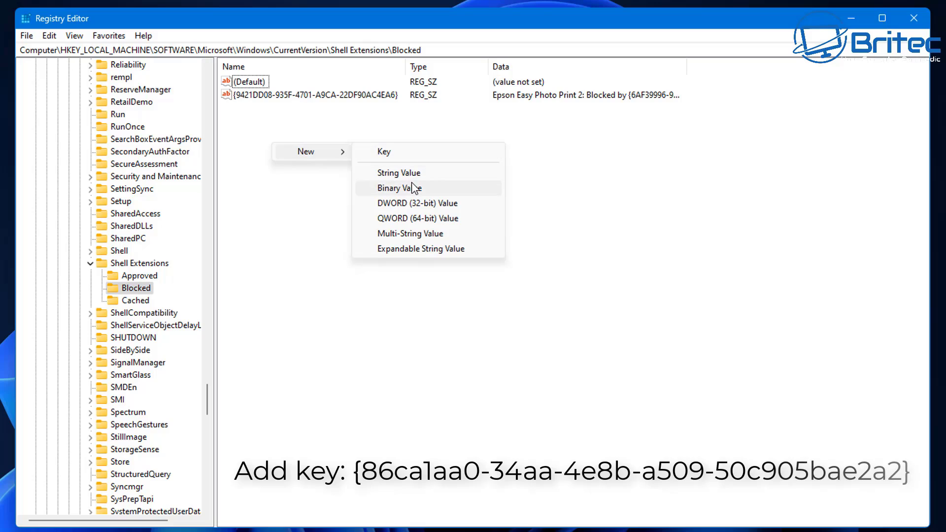
{"action": "left_click", "coordinate": [436, 173]}
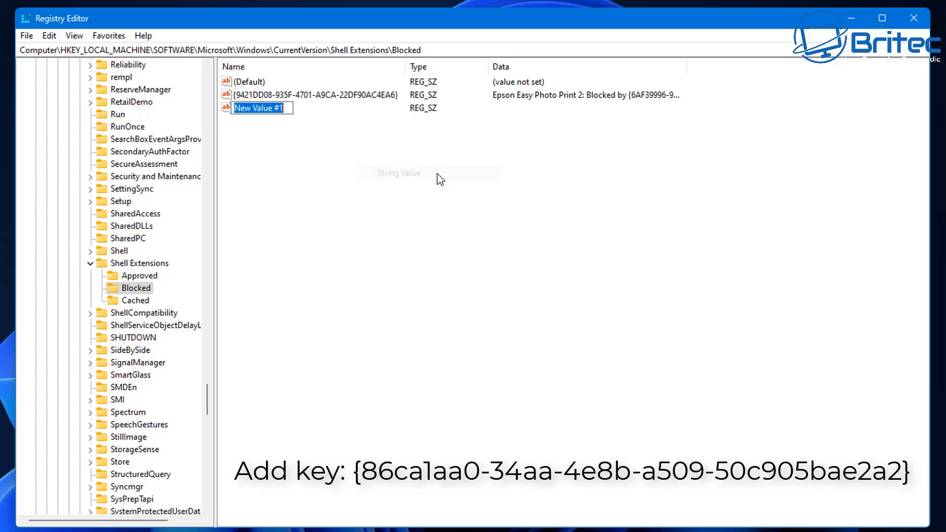
{"action": "right_click", "coordinate": [266, 109]}
{"action": "left_click", "coordinate": [302, 170]}
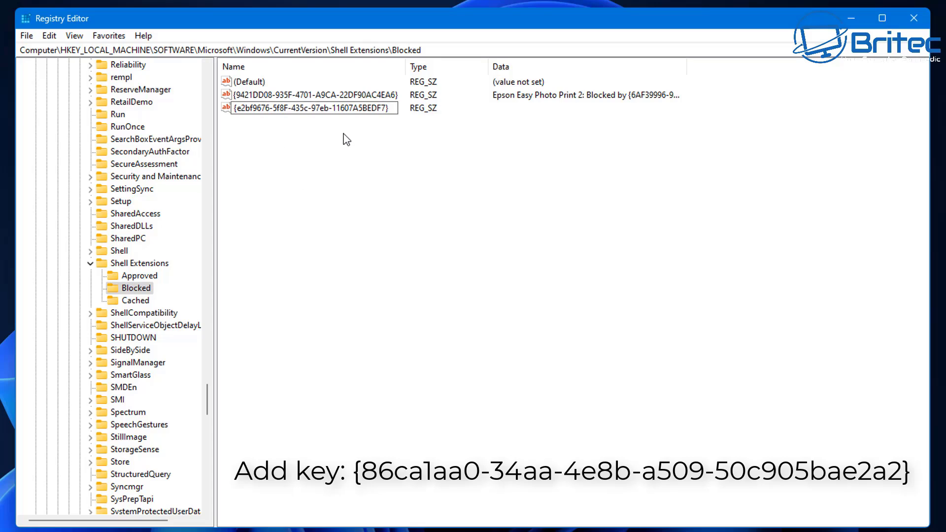
{"action": "key", "text": "Return"}
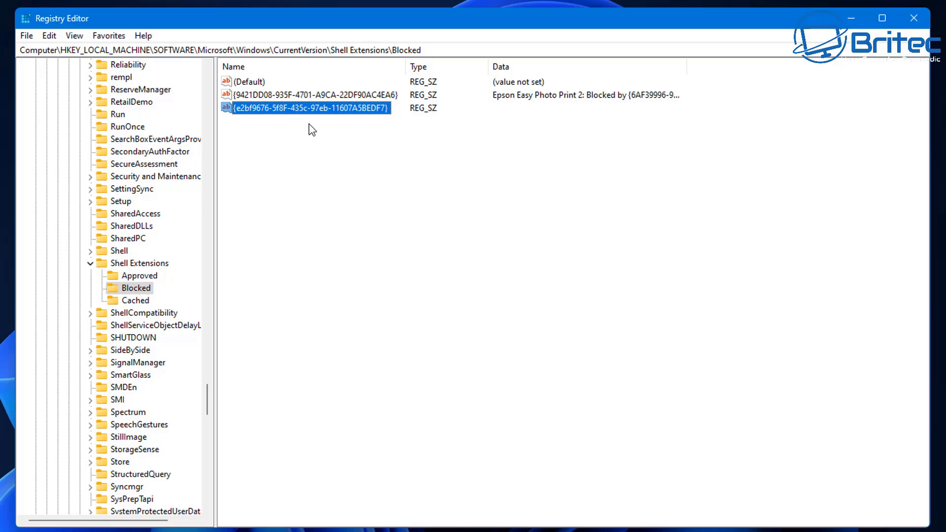
{"action": "left_click", "coordinate": [90, 264]}
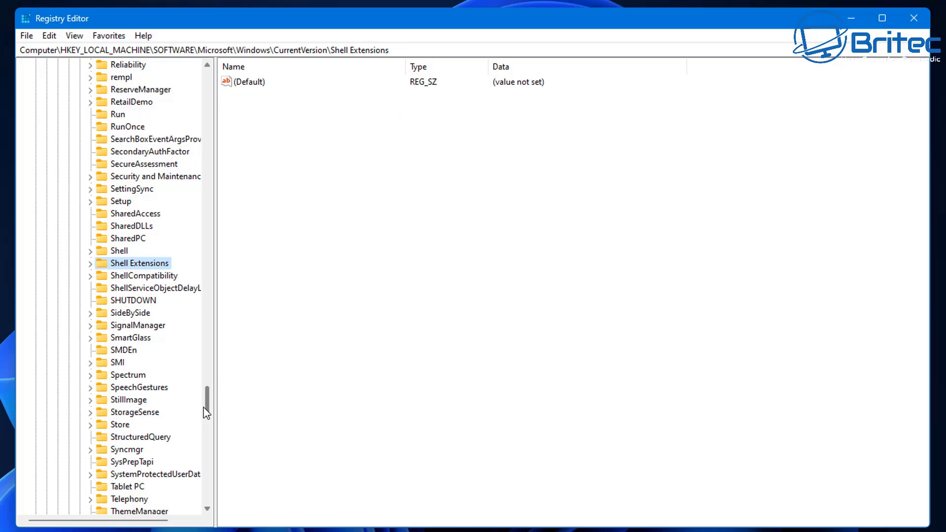
Step: Collapse CurrentVersion, Windows, Microsoft, SOFTWARE and HKEY_LOCAL_MACHINE, then close the change ribbon folder window
{"action": "left_click_drag", "start_coordinate": [205, 402], "coordinate": [219, 298]}
{"action": "left_click", "coordinate": [79, 425]}
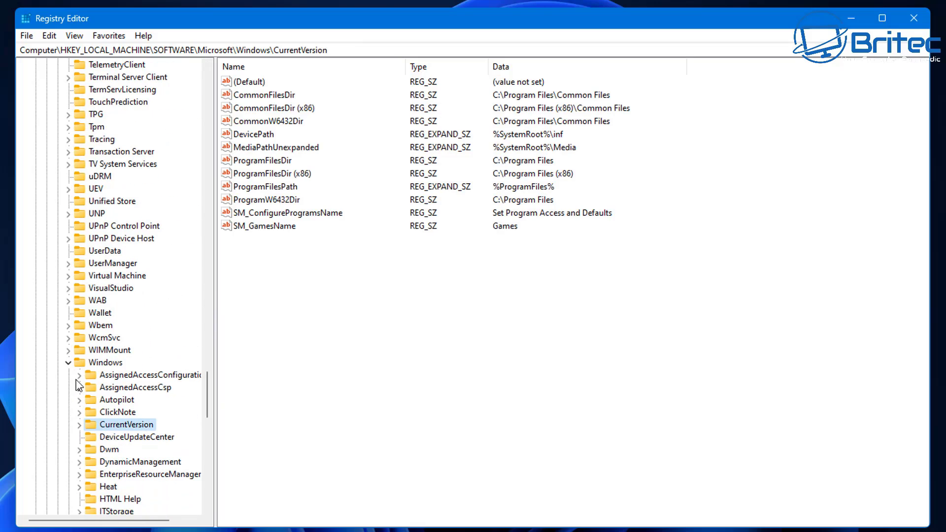
{"action": "left_click", "coordinate": [75, 364]}
{"action": "left_click", "coordinate": [74, 364]}
{"action": "left_click_drag", "start_coordinate": [206, 409], "coordinate": [244, 98]}
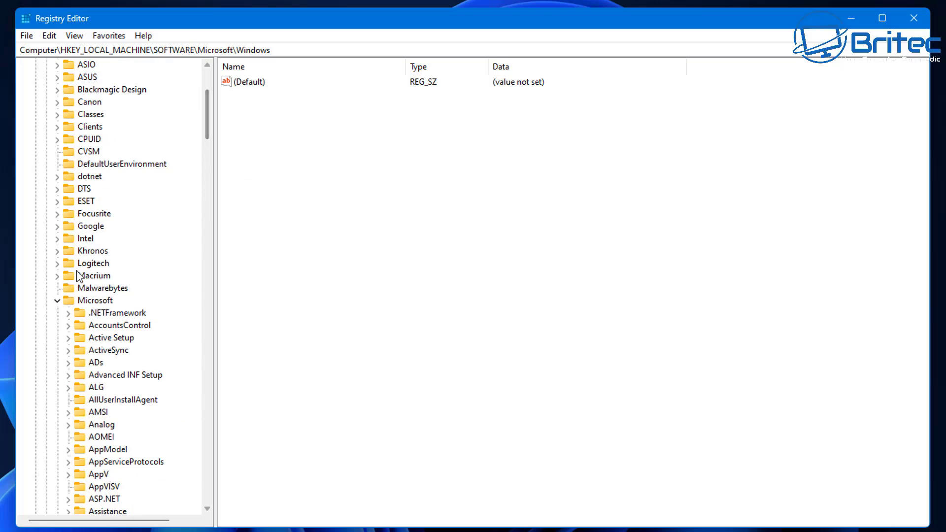
{"action": "left_click", "coordinate": [58, 301]}
{"action": "left_click_drag", "start_coordinate": [207, 298], "coordinate": [230, 180]}
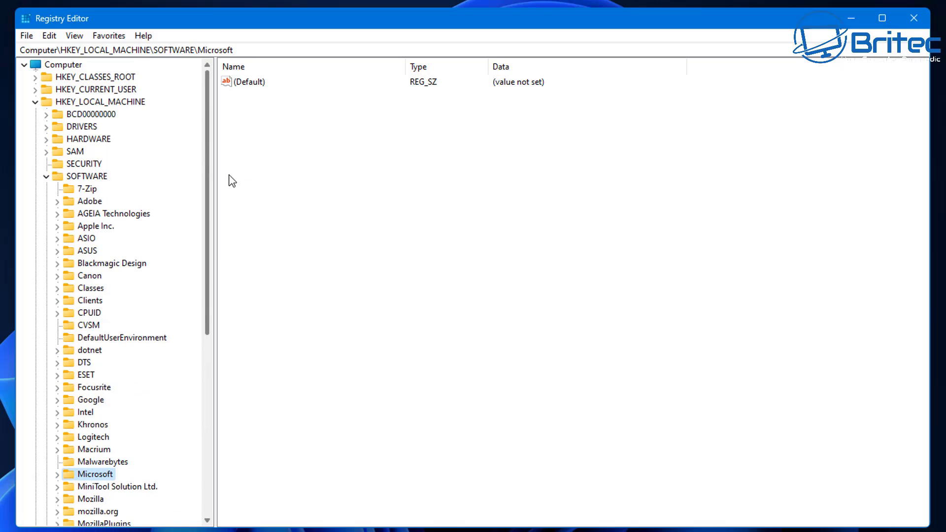
{"action": "left_click", "coordinate": [46, 176]}
{"action": "left_click", "coordinate": [35, 102]}
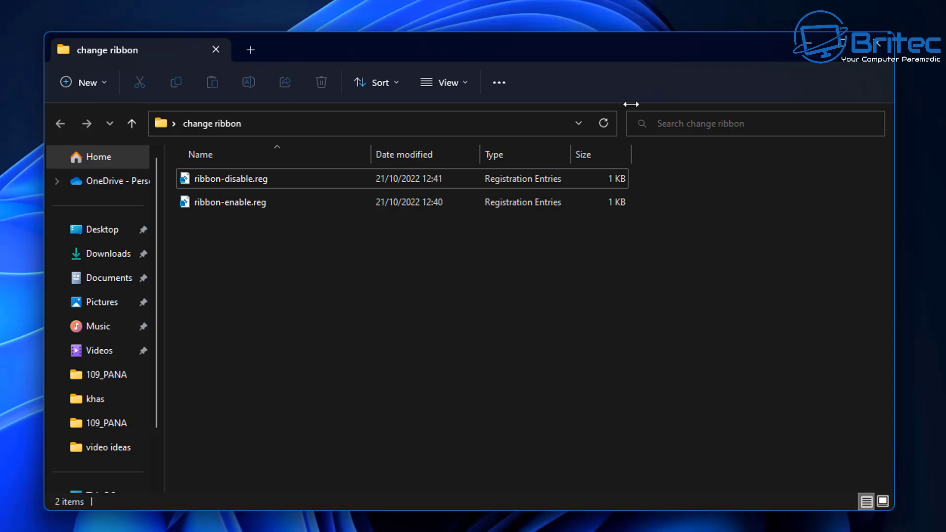
{"action": "left_click", "coordinate": [877, 46]}
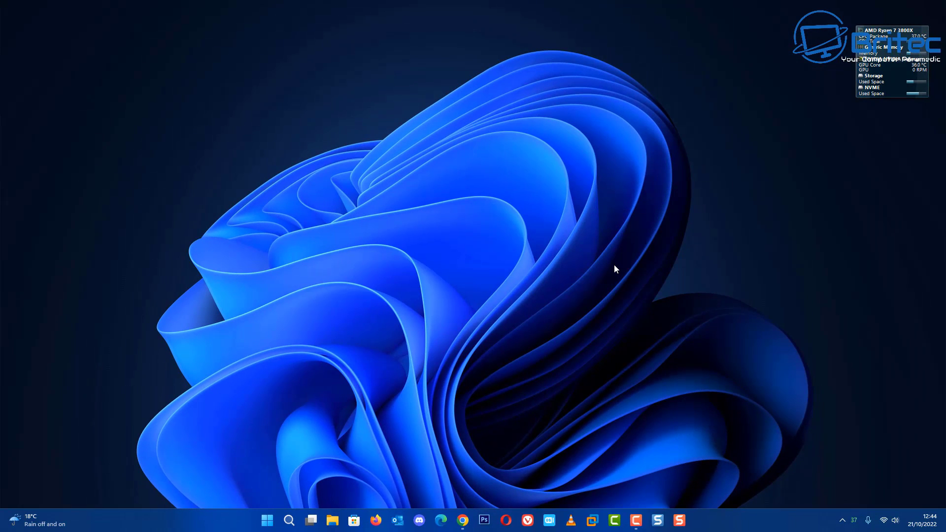
Step: Sign out via the Start menu account options, then check This PC's classic ribbon and close it
{"action": "left_click", "coordinate": [266, 521]}
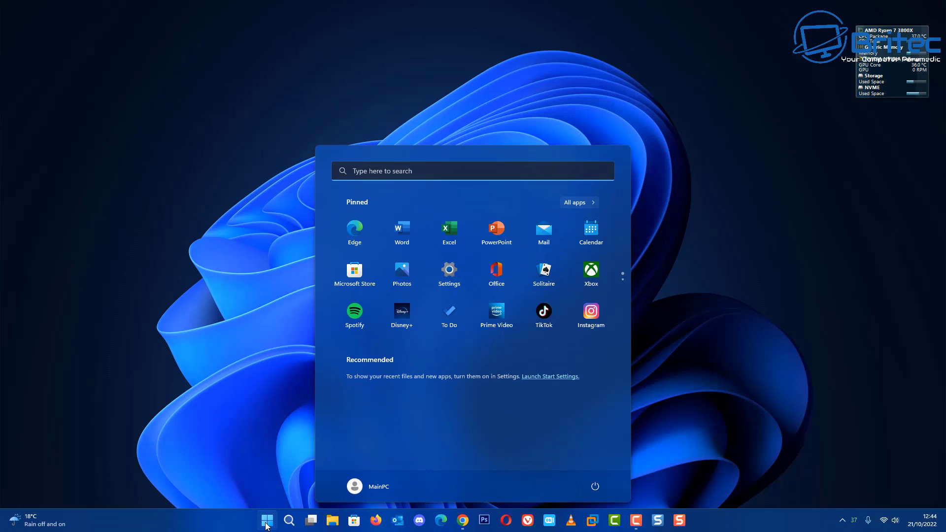
{"action": "left_click", "coordinate": [380, 487]}
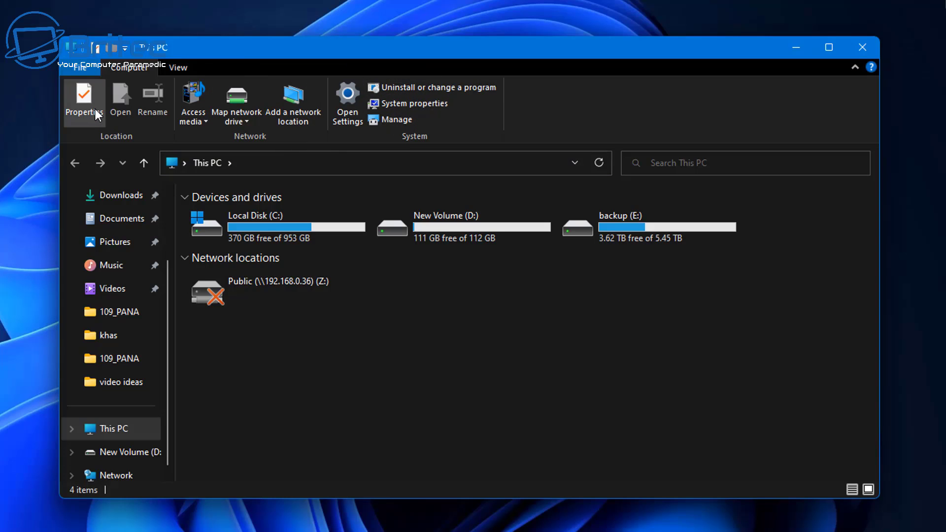
{"action": "left_click_drag", "start_coordinate": [306, 54], "coordinate": [335, 35]}
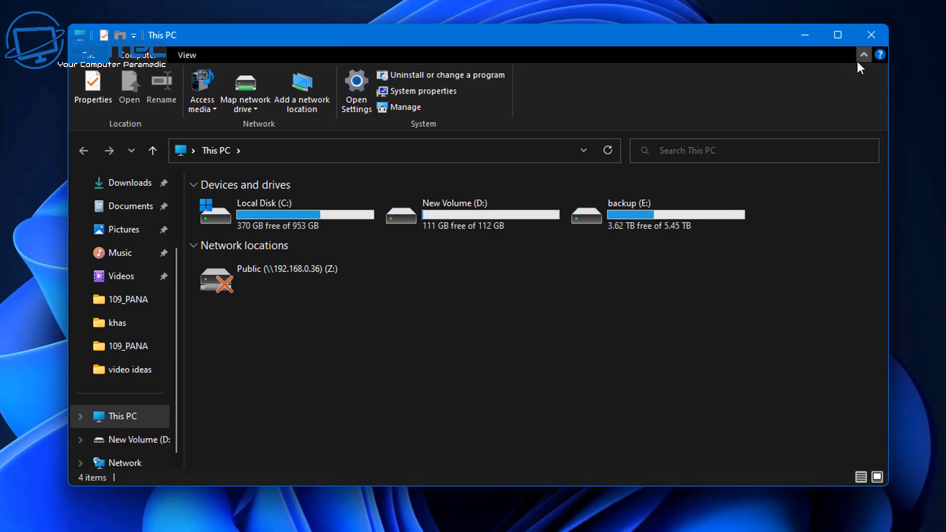
{"action": "left_click", "coordinate": [872, 34]}
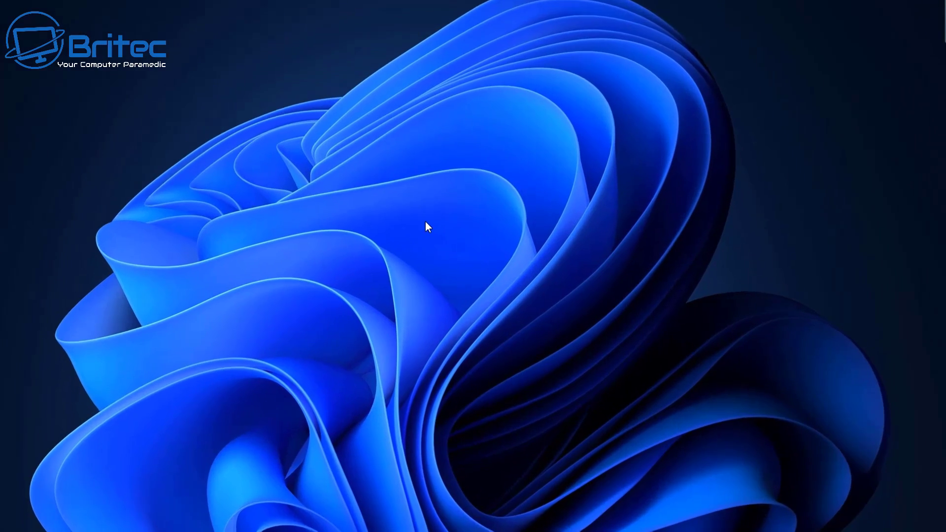
{"action": "right_click", "coordinate": [443, 251]}
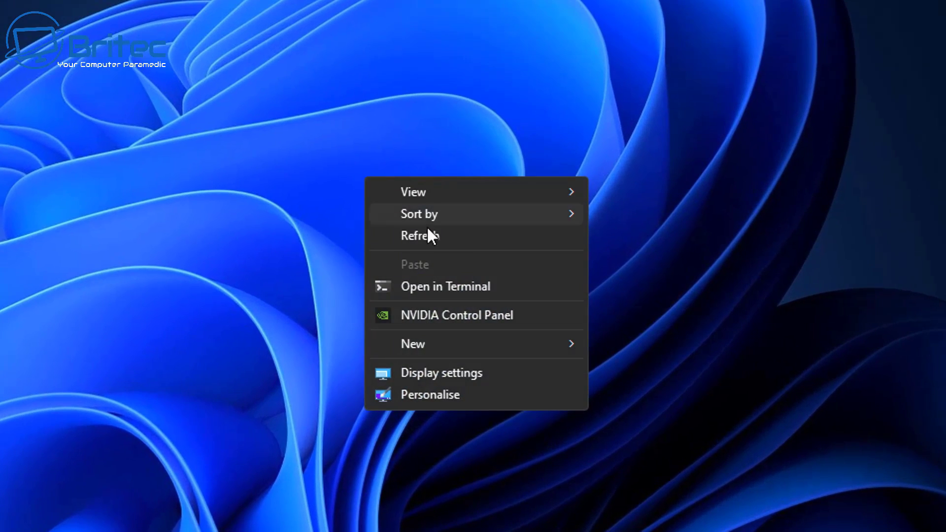
{"action": "mouse_move", "coordinate": [463, 190]}
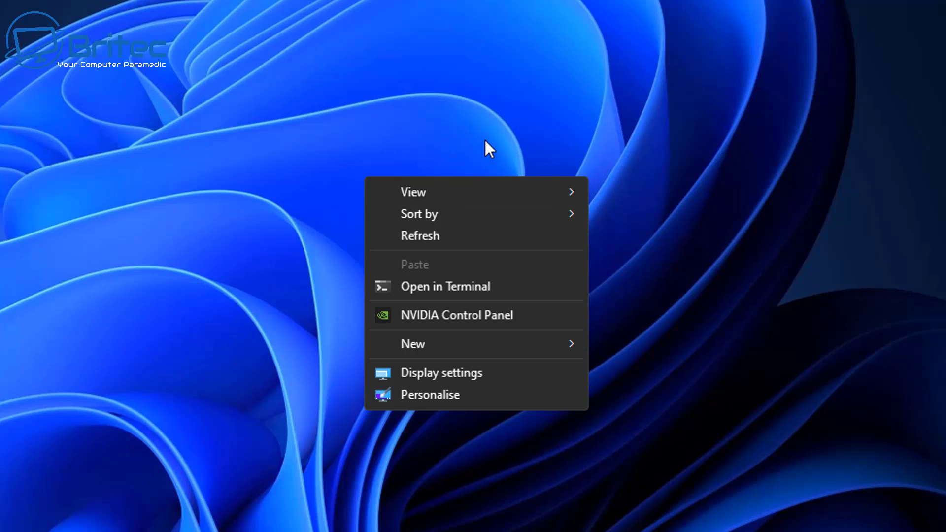
{"action": "left_click", "coordinate": [476, 120]}
{"action": "right_click", "coordinate": [326, 151]}
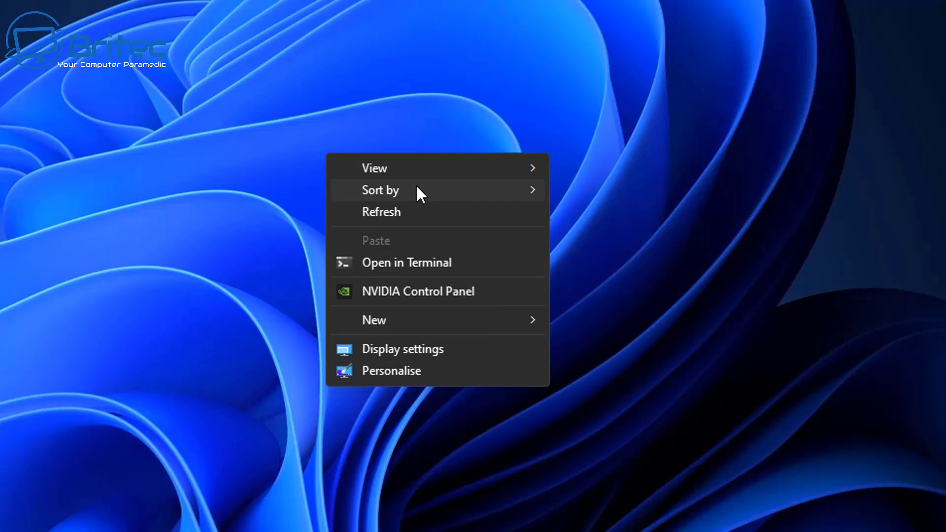
{"action": "mouse_move", "coordinate": [429, 163]}
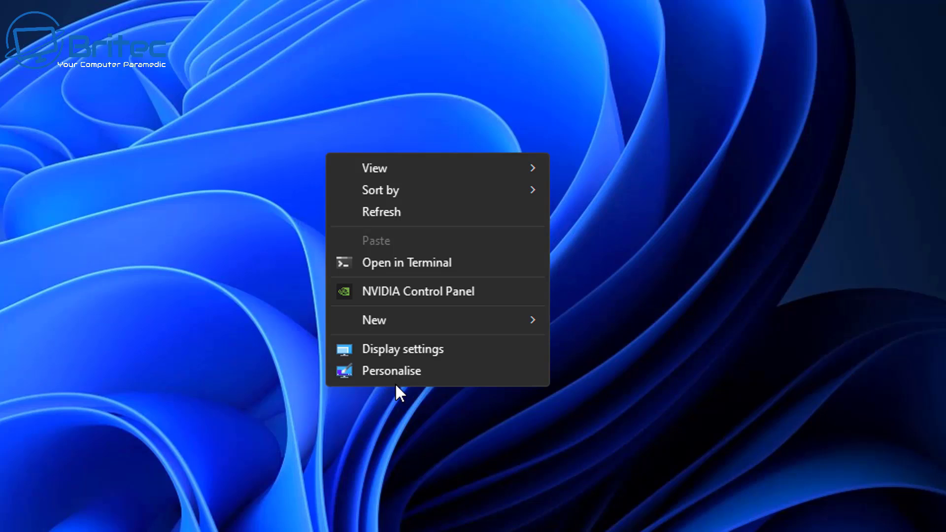
{"action": "left_click", "coordinate": [320, 249]}
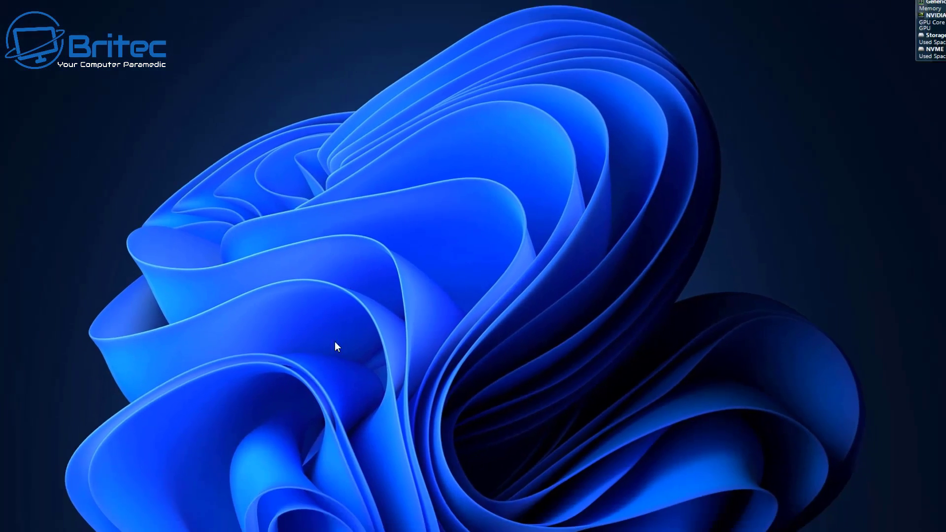